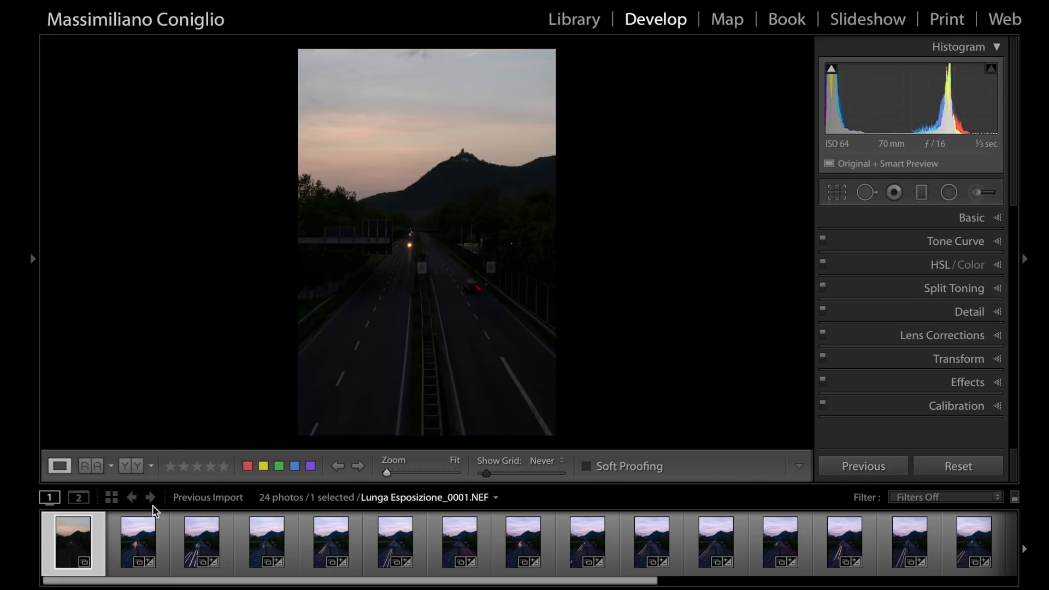
Compare the light trails in the long-exposure highway photos from Lunga Esposizione_0004.NEF through _0012.NEF
left_click_drag(346, 582, 235, 574)
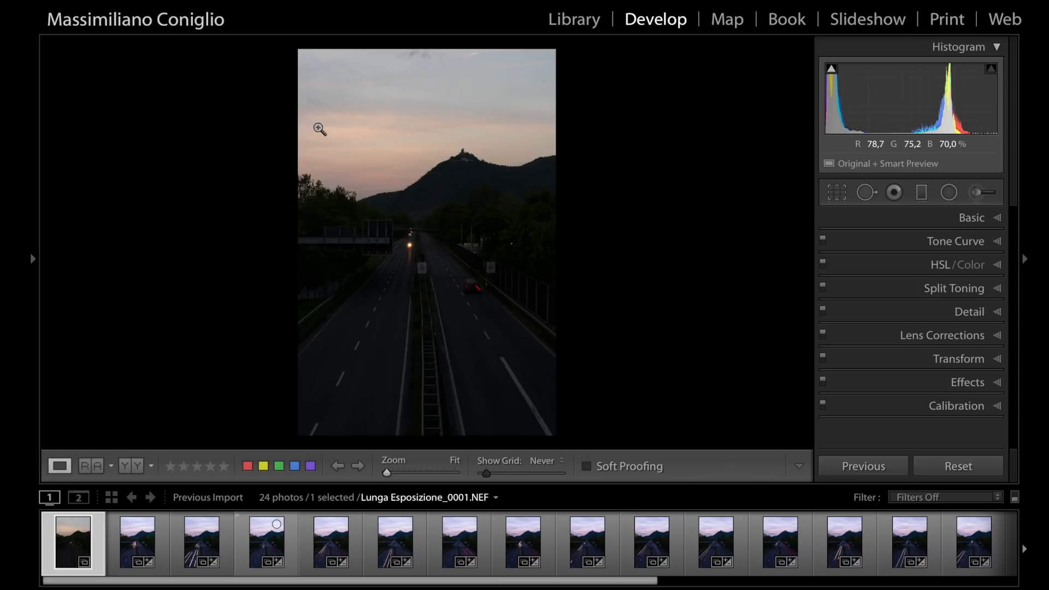
left_click(267, 542)
left_click(332, 546)
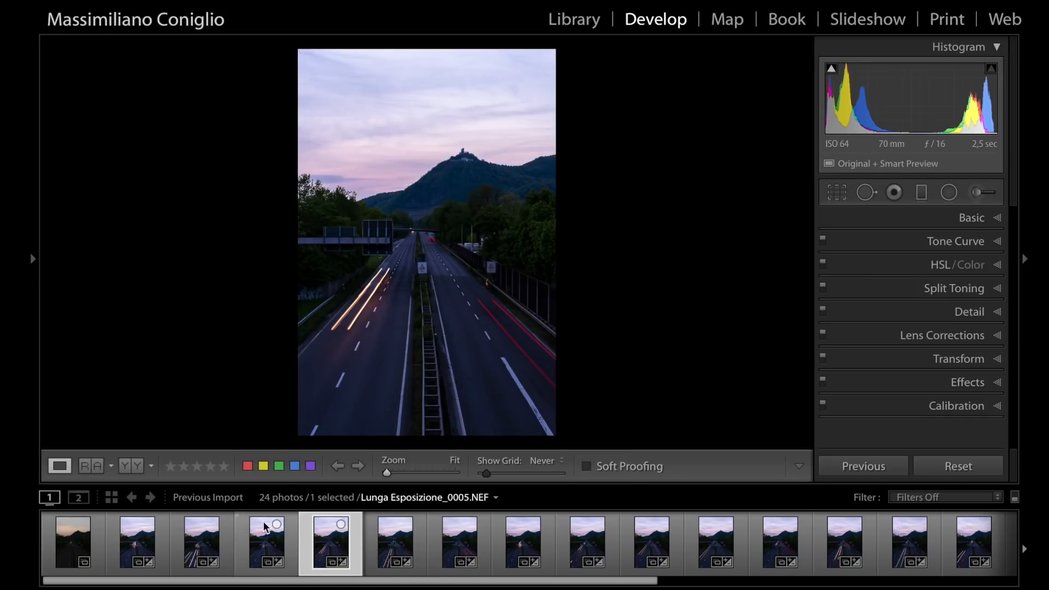
left_click(265, 540)
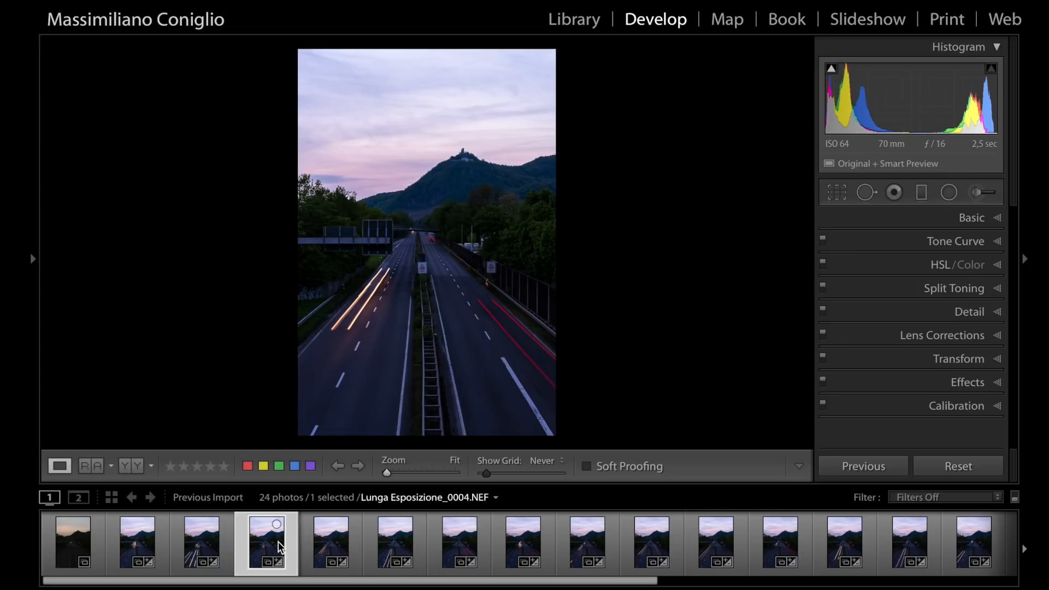
left_click(327, 545)
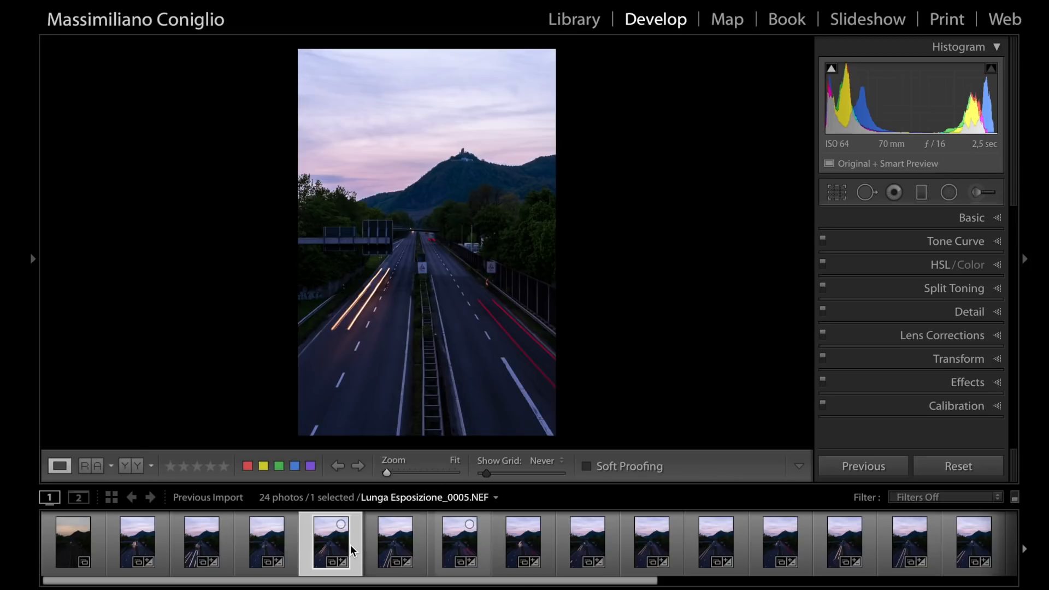
left_click(399, 546)
left_click(457, 543)
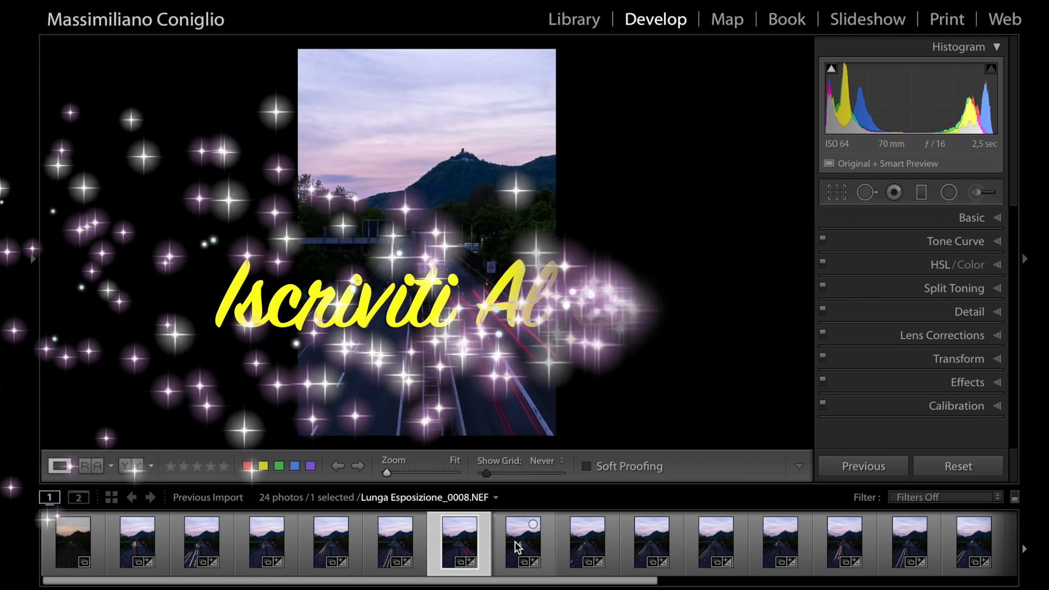
left_click(580, 546)
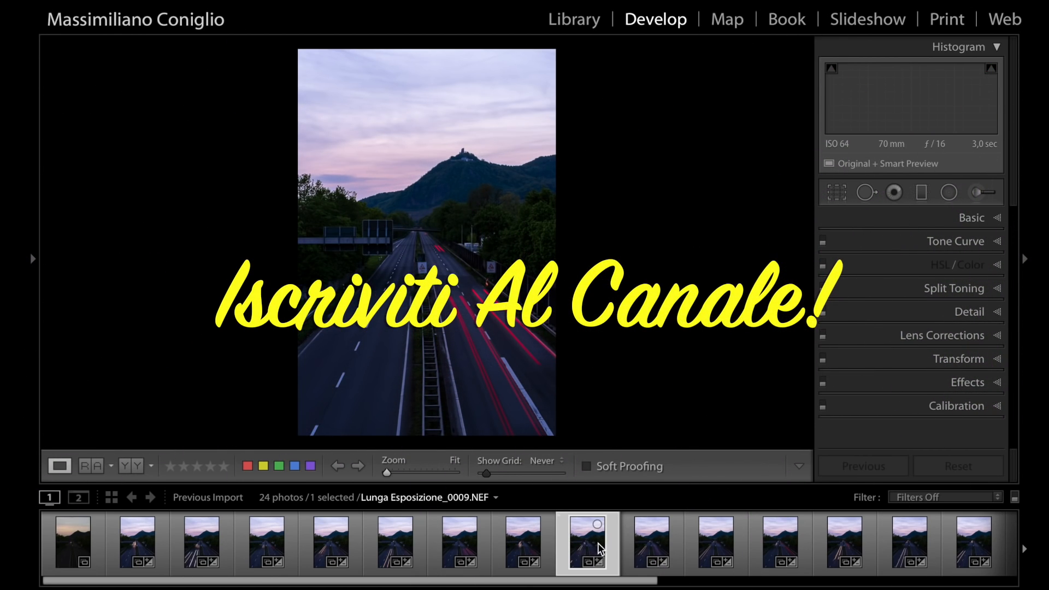
left_click(644, 547)
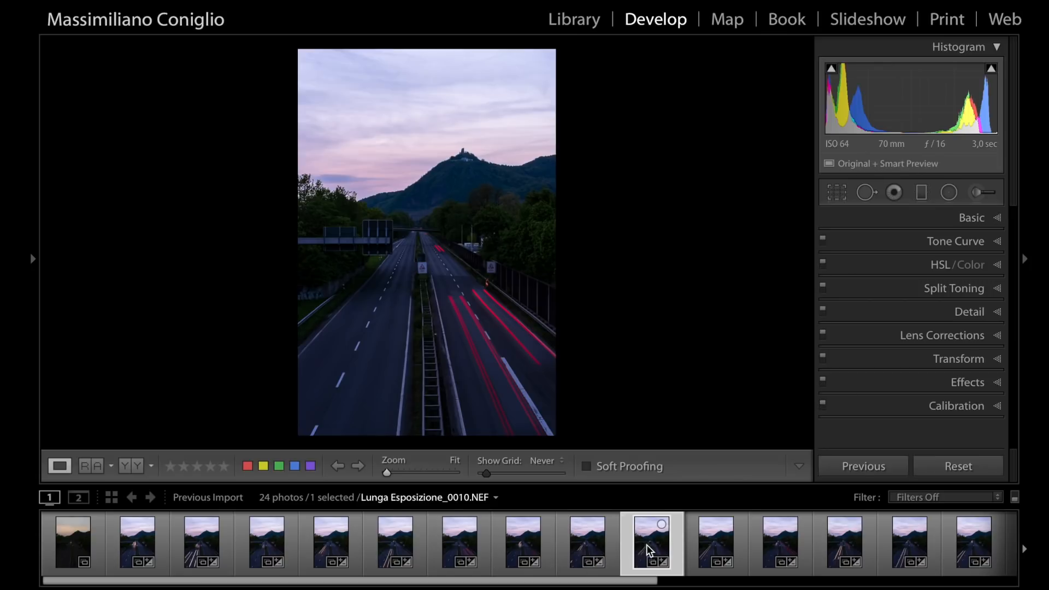
left_click(698, 547)
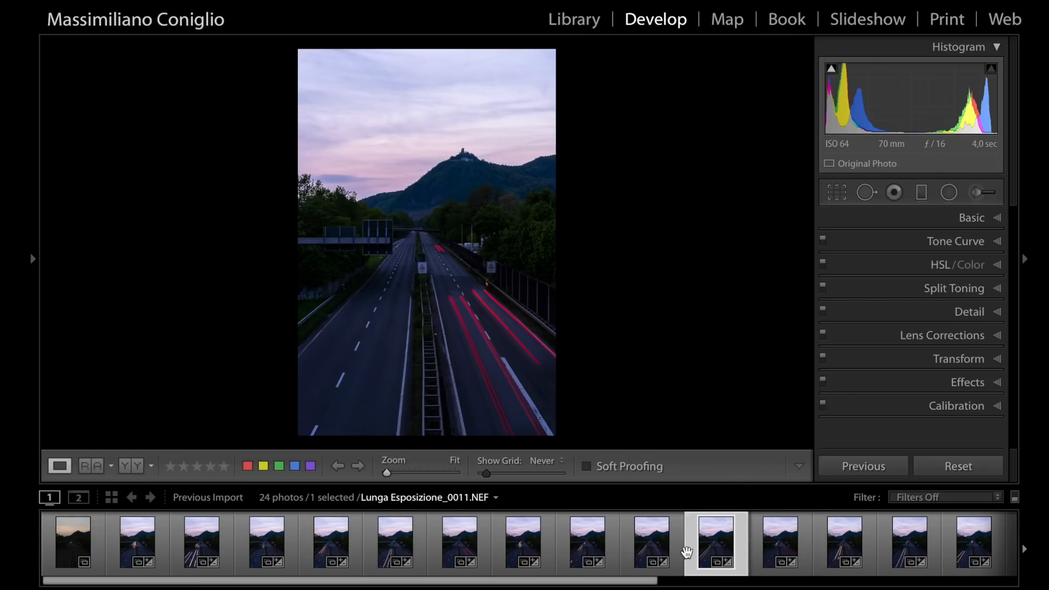
left_click(772, 544)
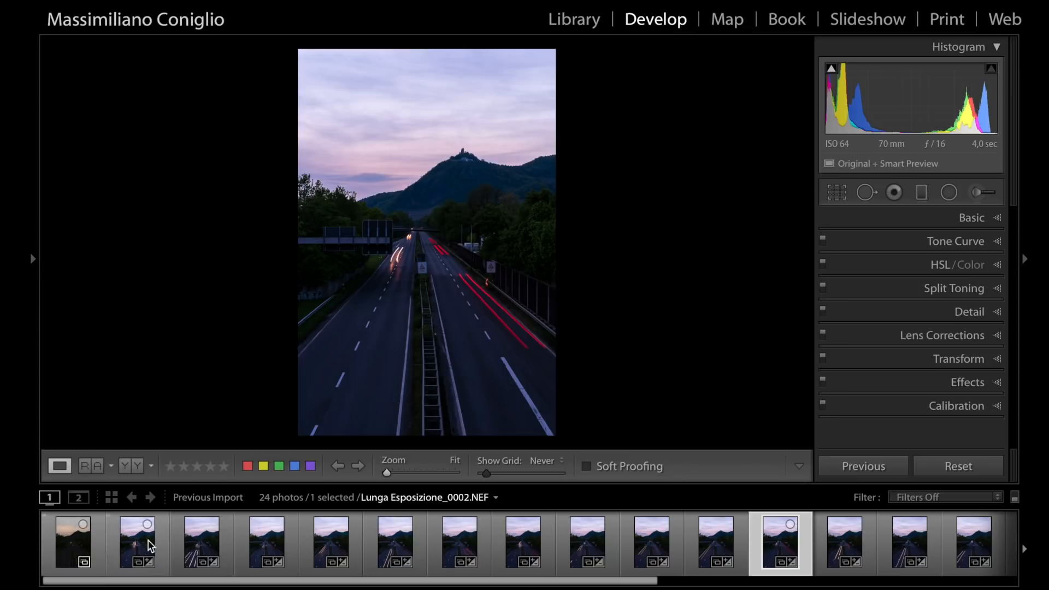
Select Lunga Esposizione_0001.NEF and change its white balance preset to Shade
left_click(73, 546)
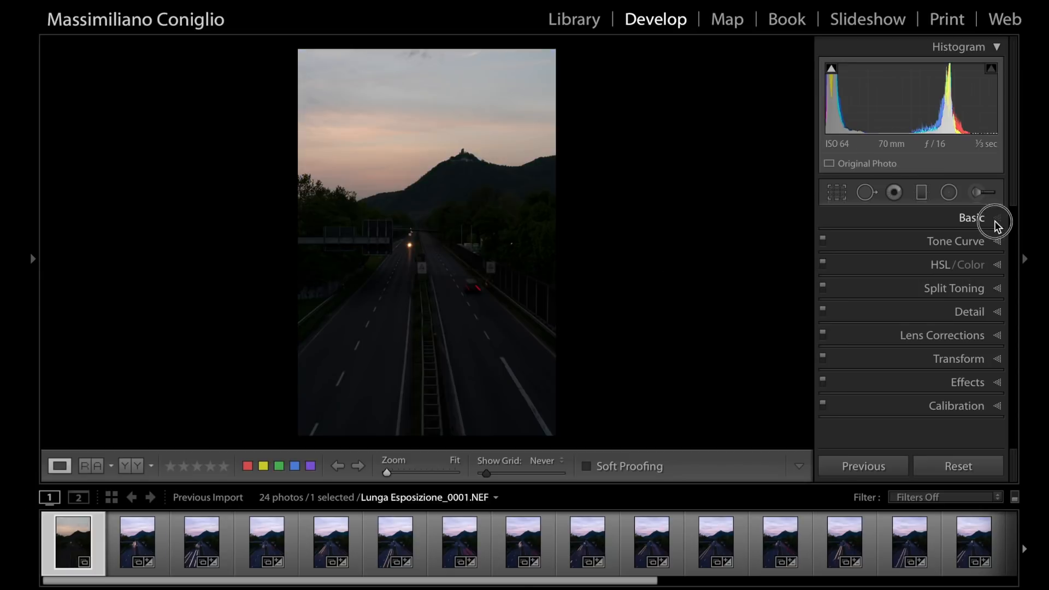
left_click(995, 219)
left_click(960, 297)
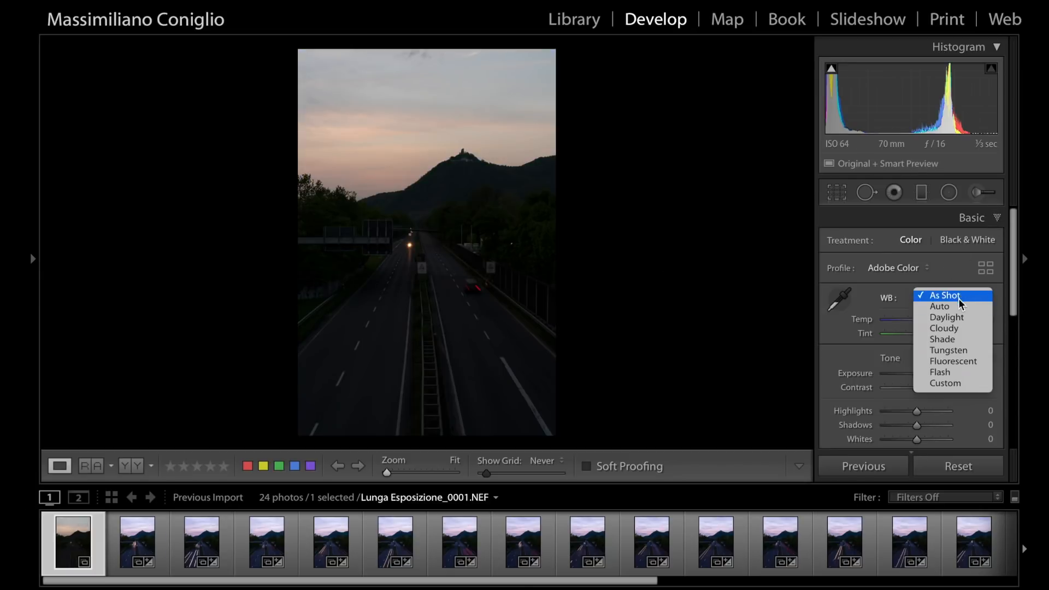
key("Escape")
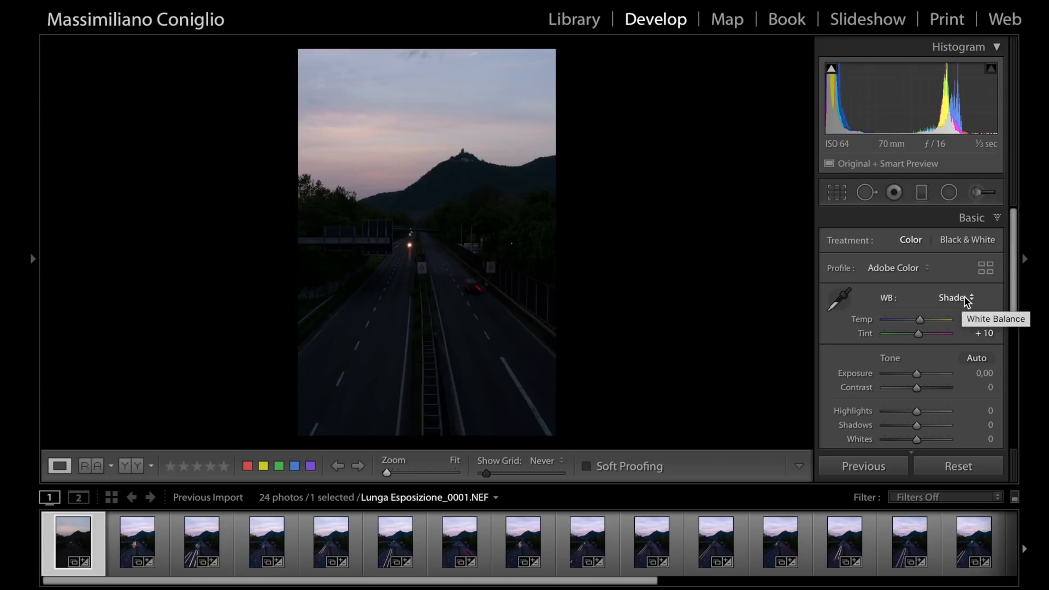
Set the photo's Shadows to +43, Highlights to −100 and Contrast to +12
scroll(925, 408, "down", 1)
left_click_drag(917, 418, 932, 417)
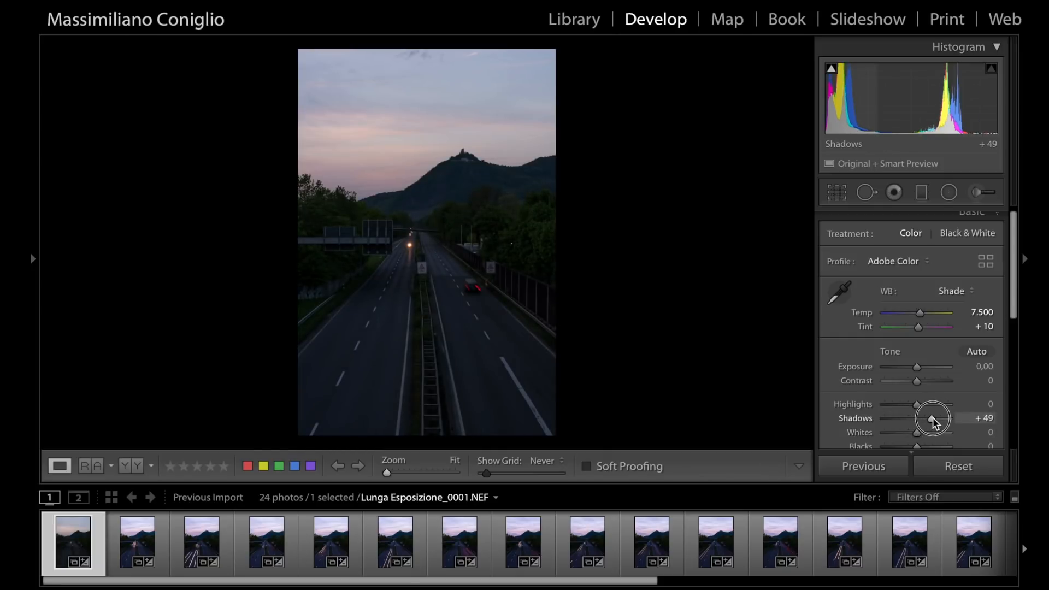
left_click_drag(932, 418, 919, 382)
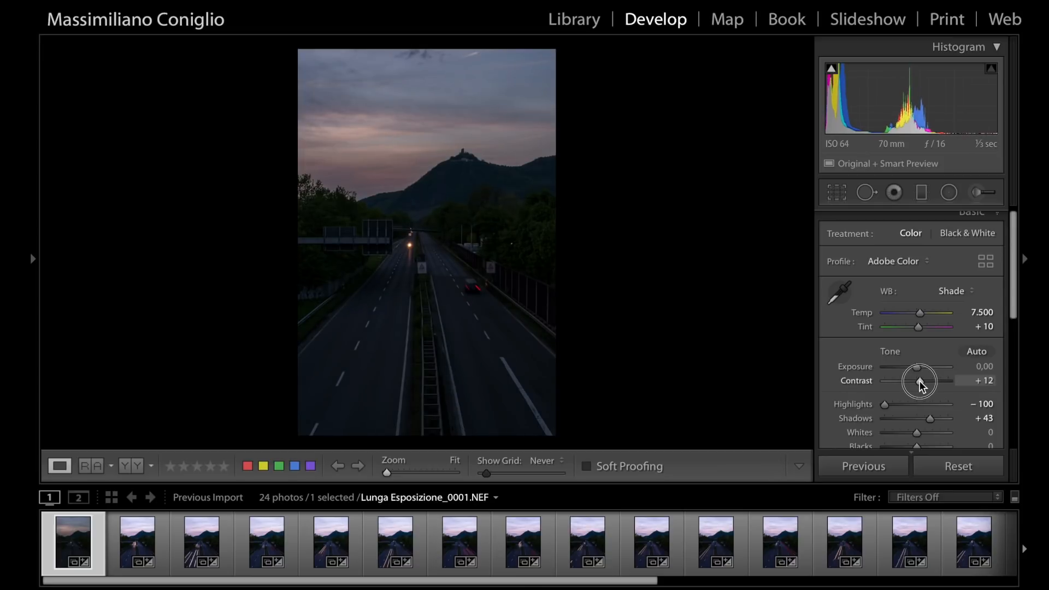
Set the photo's Whites to +64 and Blacks to −14, checking highlight clipping on the Whites
scroll(919, 381, "down", 2)
left_click_drag(916, 402, 925, 401)
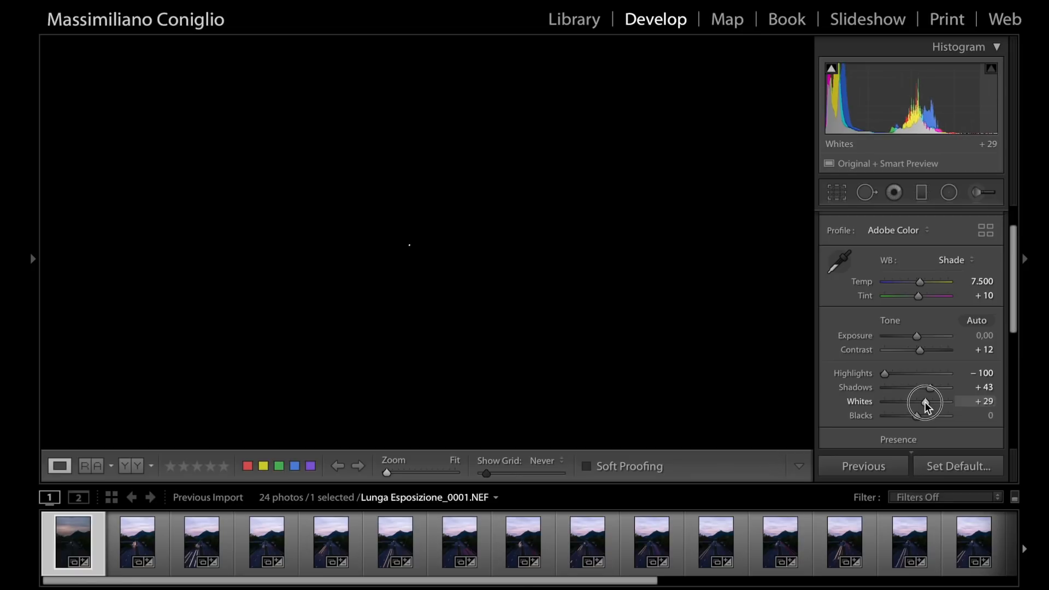
left_click_drag(925, 401, 936, 401)
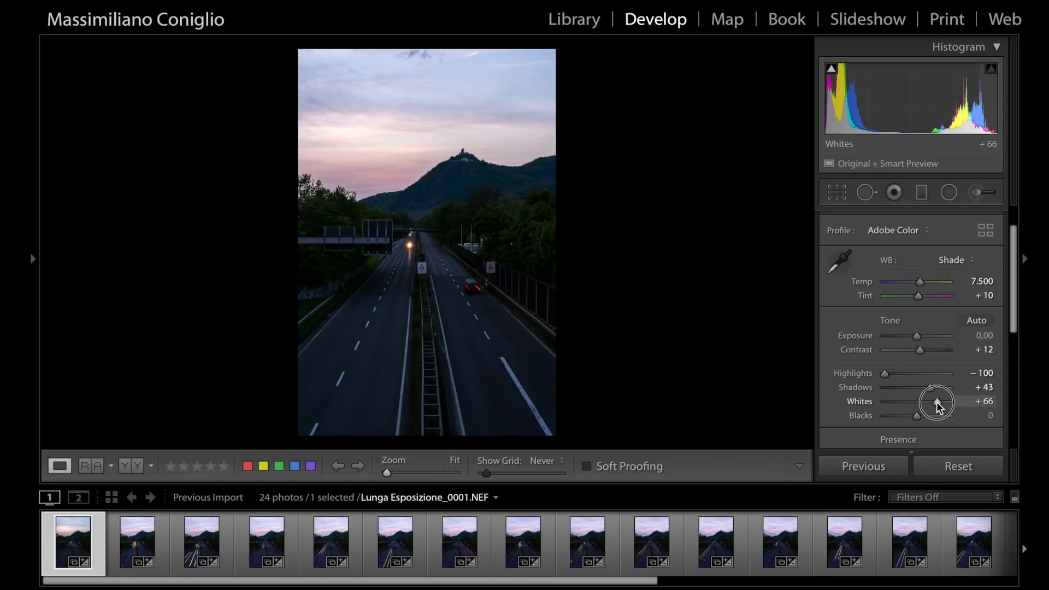
left_click_drag(920, 413, 913, 414)
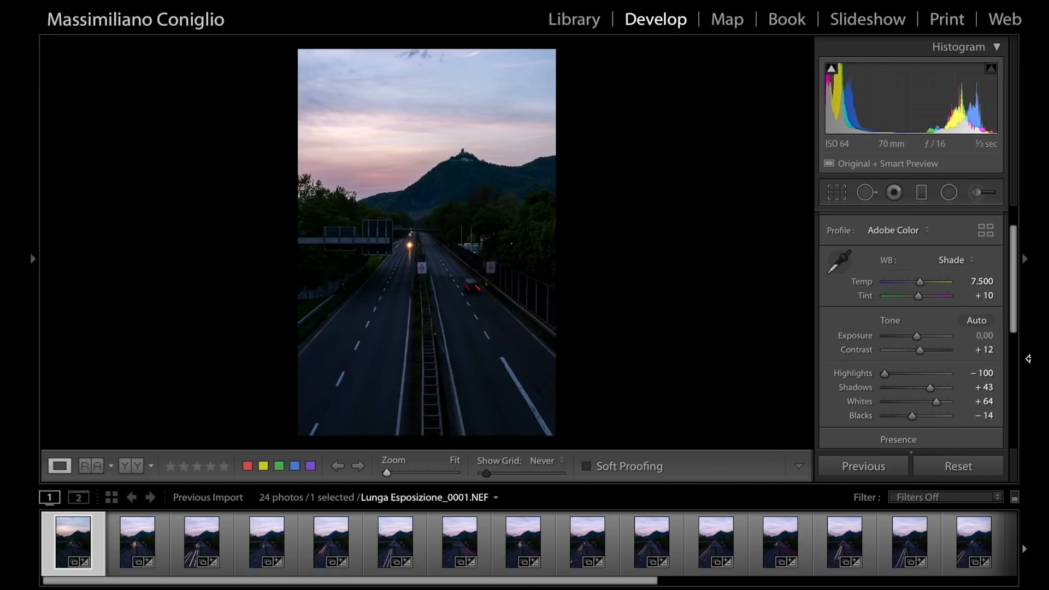
Set the Presence values to Clarity +22, Vibrance +46 and Saturation +7
scroll(999, 362, "down", 1)
left_click_drag(917, 423, 923, 423)
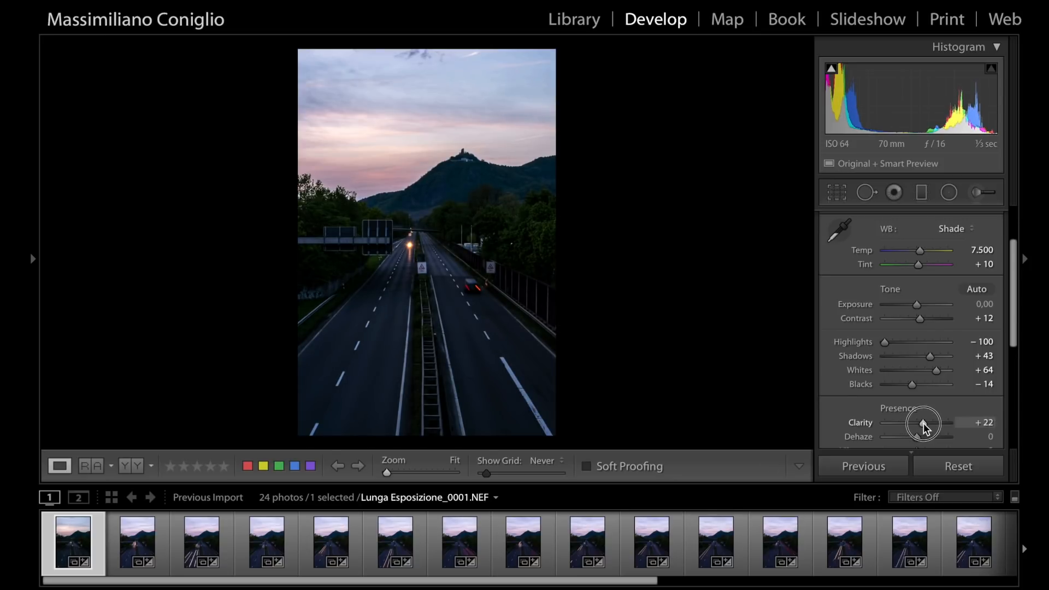
scroll(920, 427, "down", 1)
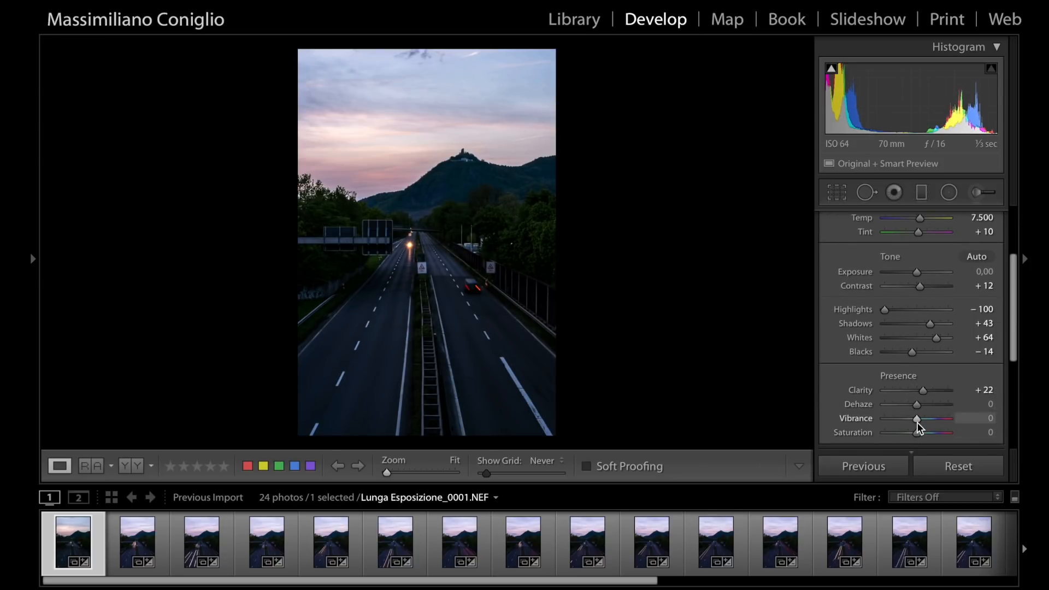
left_click_drag(917, 421, 931, 418)
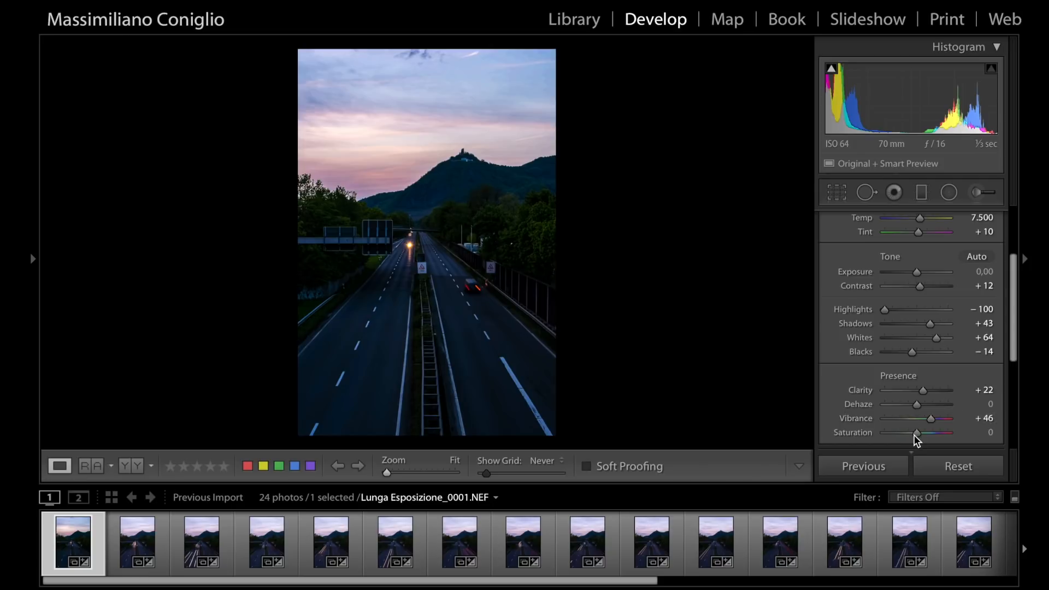
left_click_drag(916, 434, 919, 433)
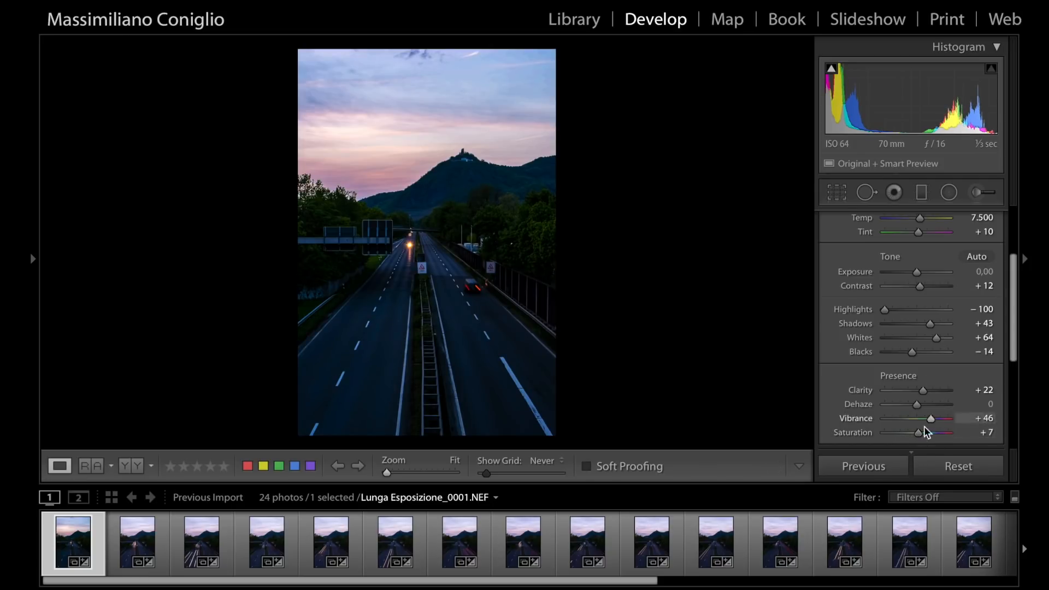
Shift the white balance to a Tint of about +21 and a slightly warmer Temp
scroll(918, 431, "down", 1)
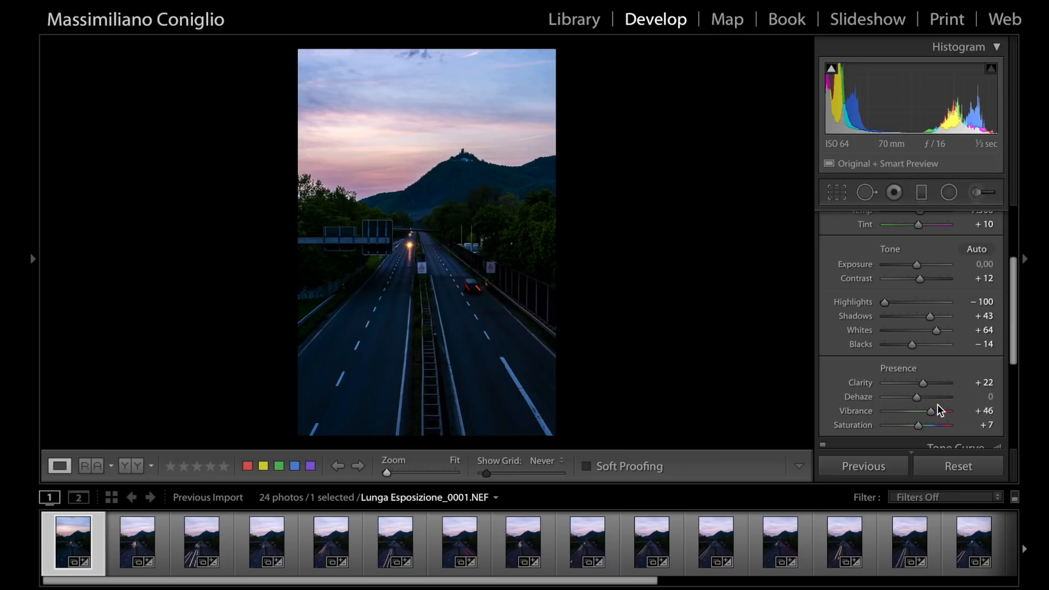
left_click_drag(1016, 344, 1015, 319)
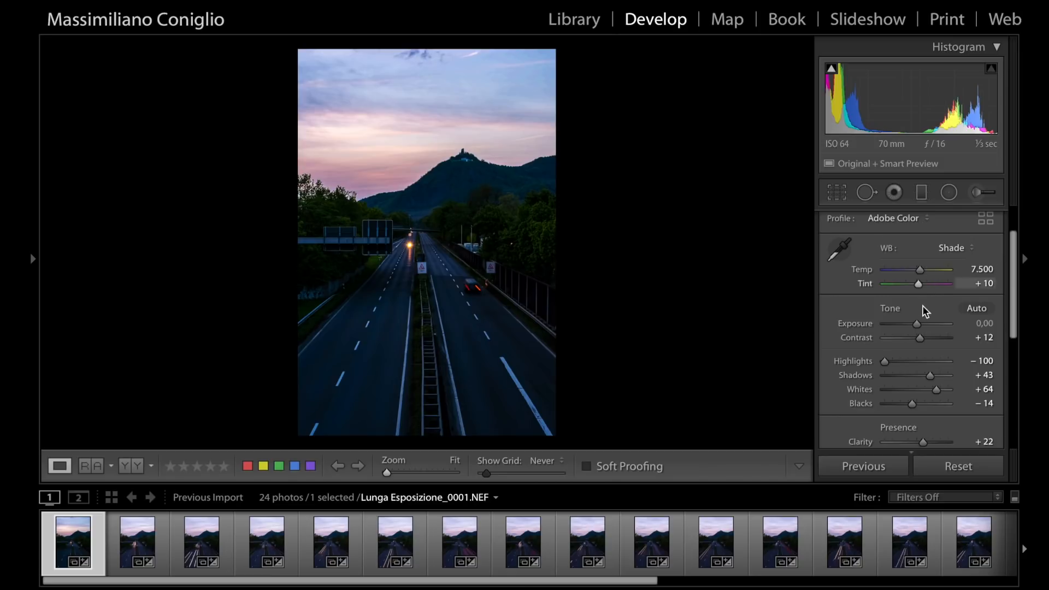
left_click_drag(918, 285, 923, 286)
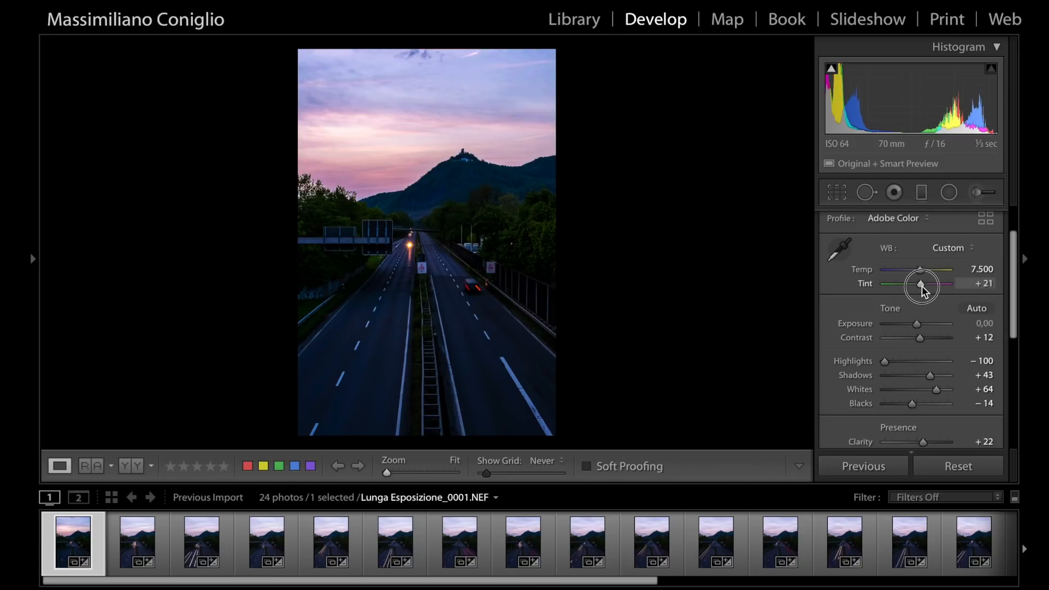
left_click_drag(919, 271, 921, 273)
Turn on Remove Chromatic Aberration and Enable Profile Corrections in the photo's lens corrections
left_click_drag(1011, 319, 1009, 404)
left_click(968, 363)
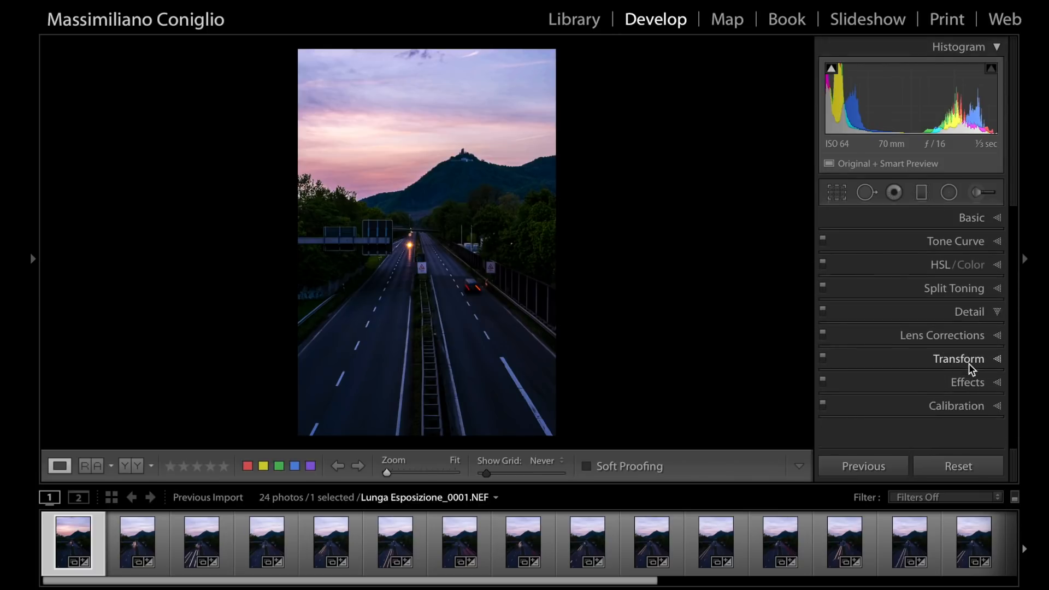
left_click(994, 220)
left_click(938, 338)
left_click(848, 266)
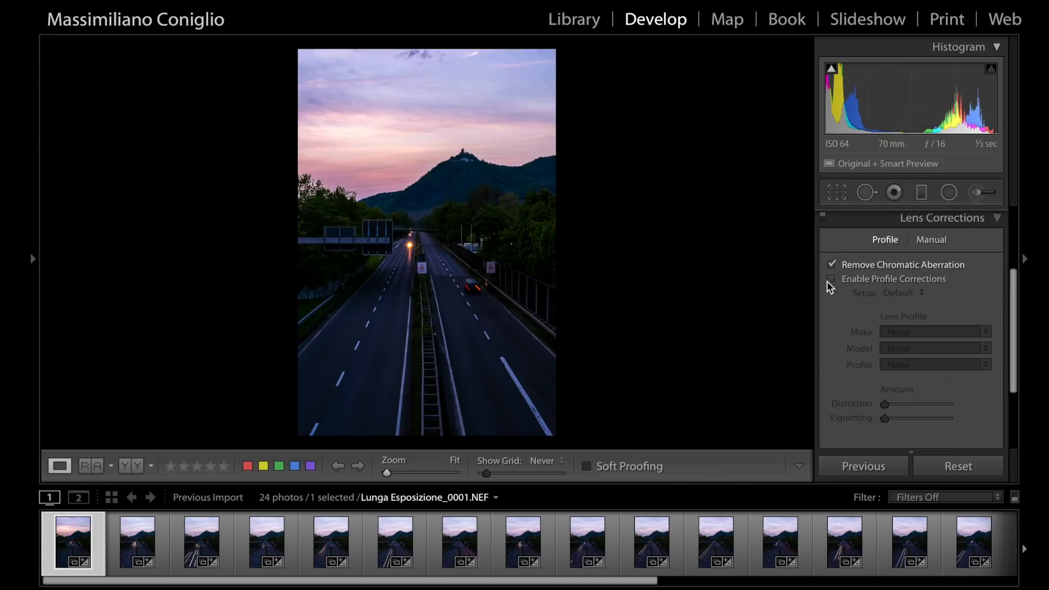
left_click(839, 282)
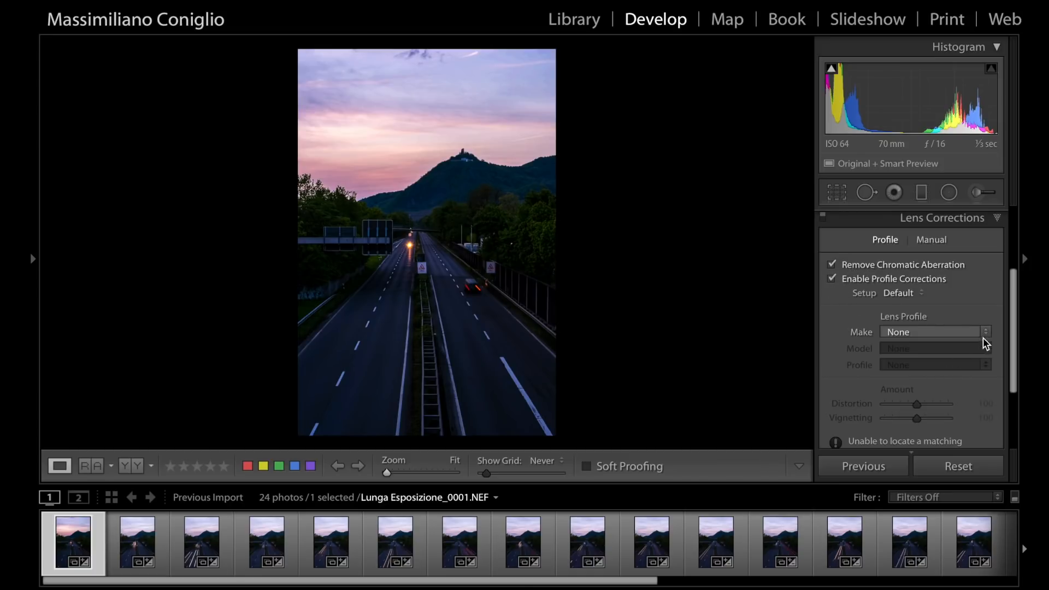
Choose Tamron as the lens profile make for the correction
left_click(983, 333)
scroll(923, 397, "down", 5)
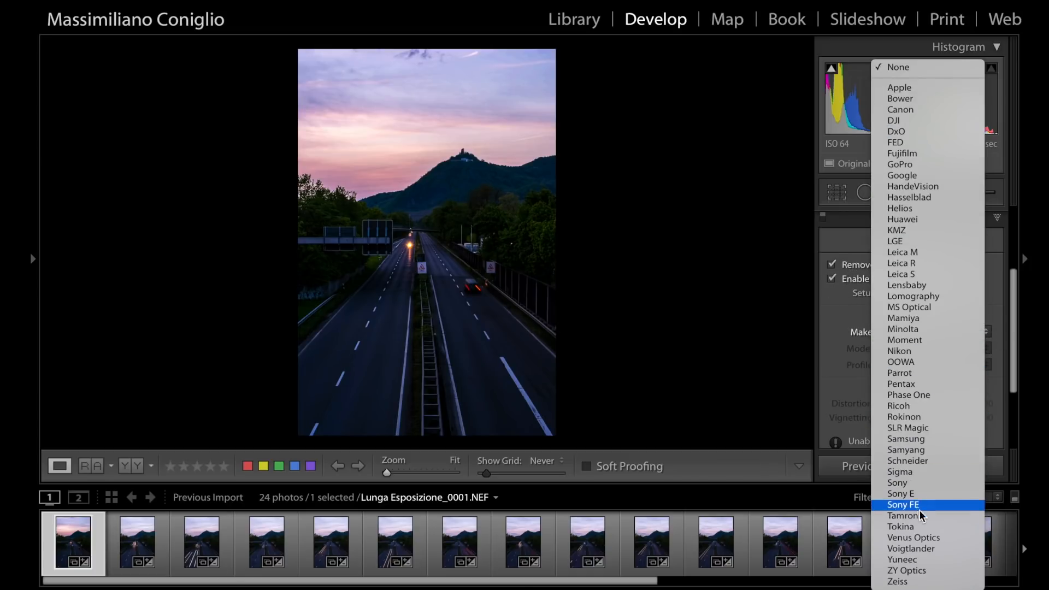
left_click(920, 515)
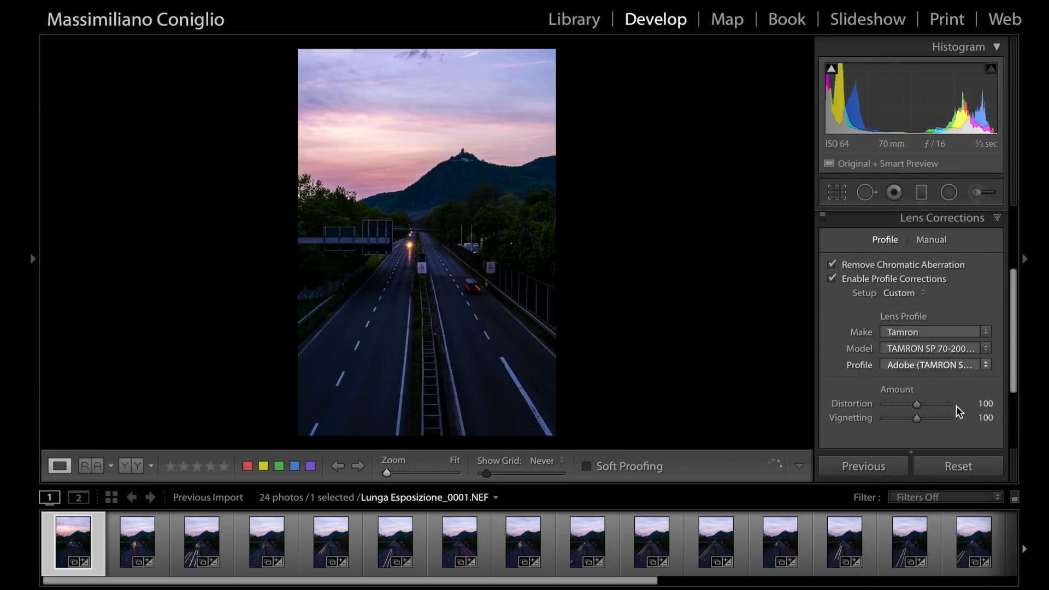
left_click(995, 219)
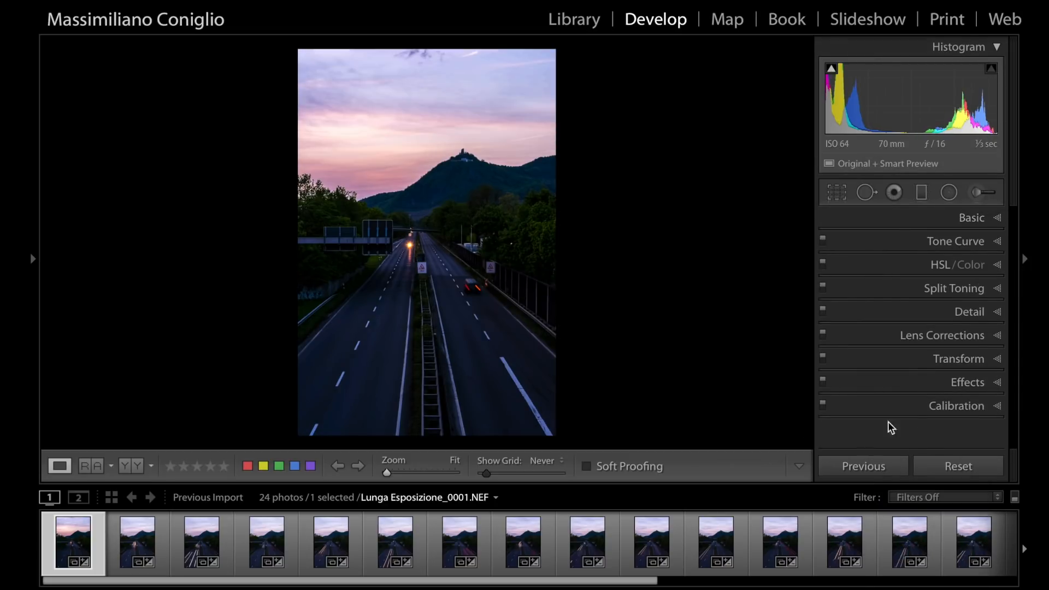
left_click(959, 360)
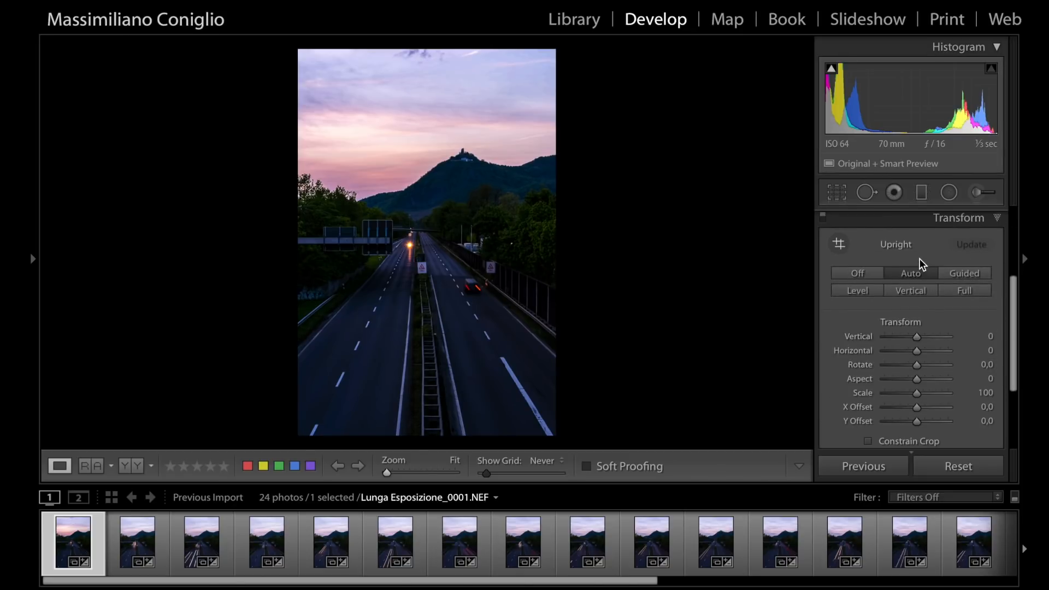
left_click(997, 219)
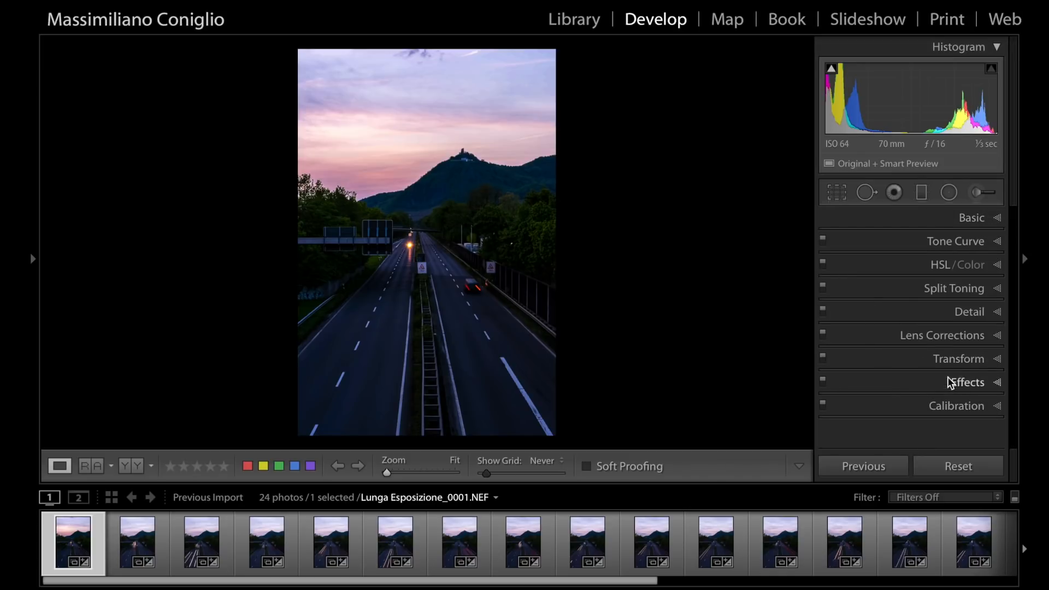
Darken the photo's edges with a Highlight Priority post-crop vignette at an Amount of about −10
left_click(970, 381)
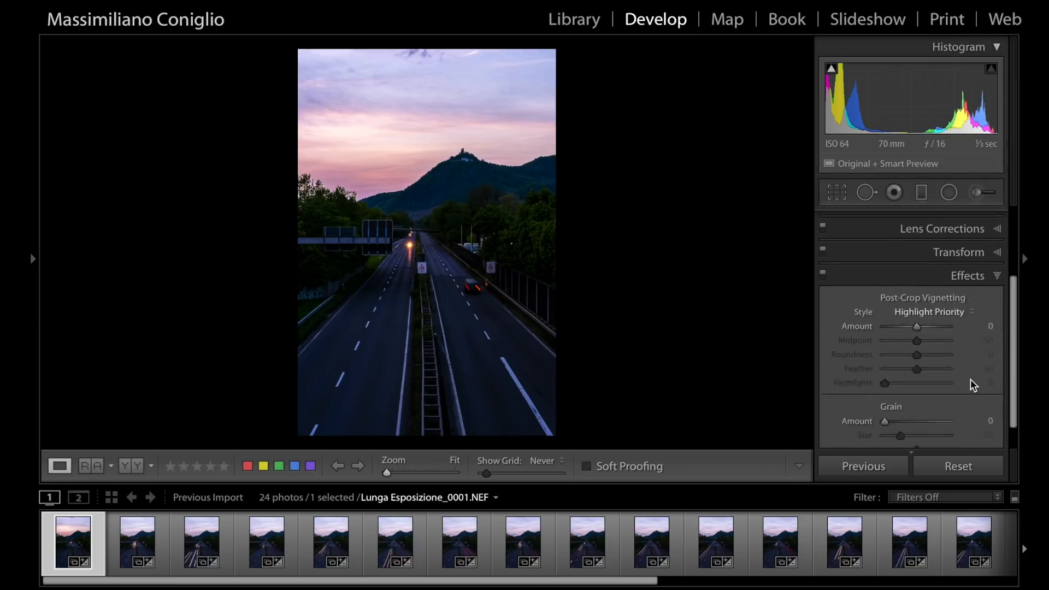
left_click_drag(915, 314, 912, 315)
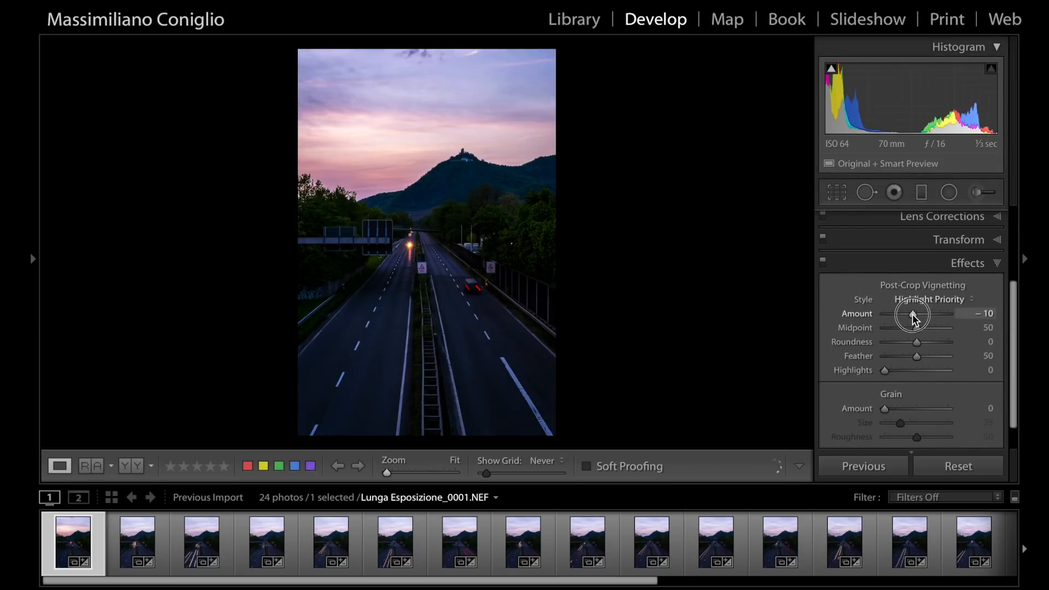
left_click(996, 263)
Set the photo's Sharpening Amount to 90 and its Noise Reduction Luminance to 12
left_click(984, 316)
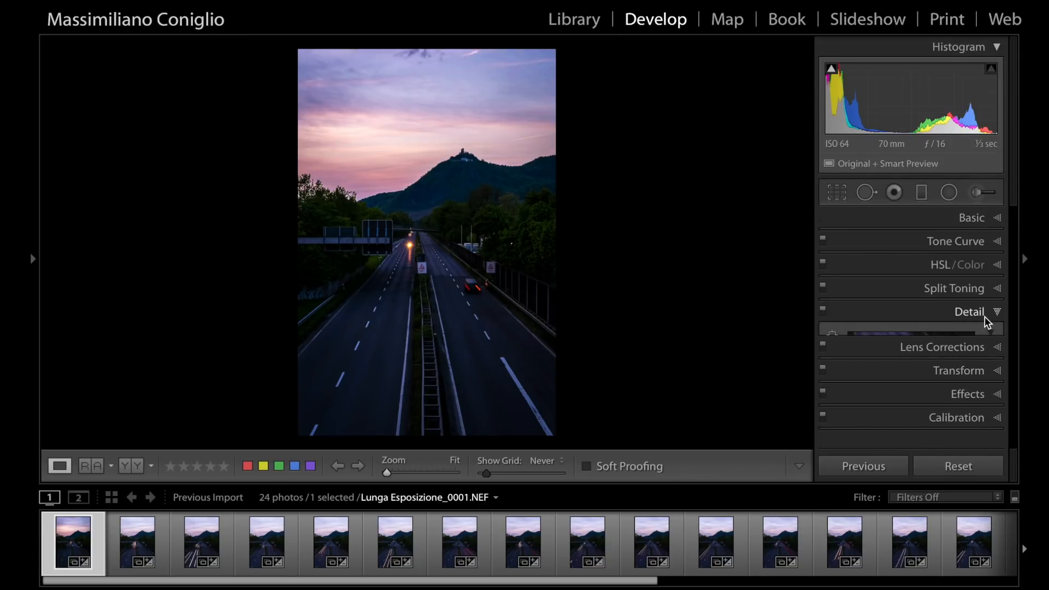
left_click_drag(907, 315, 940, 295)
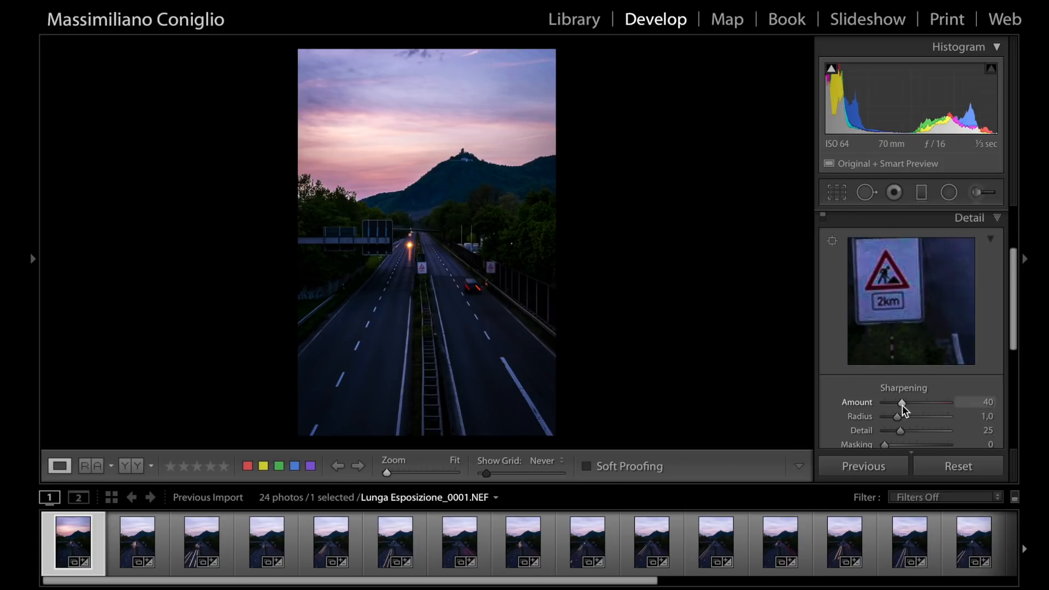
left_click_drag(900, 402, 923, 405)
left_click_drag(916, 297, 925, 279)
scroll(939, 409, "up", 3)
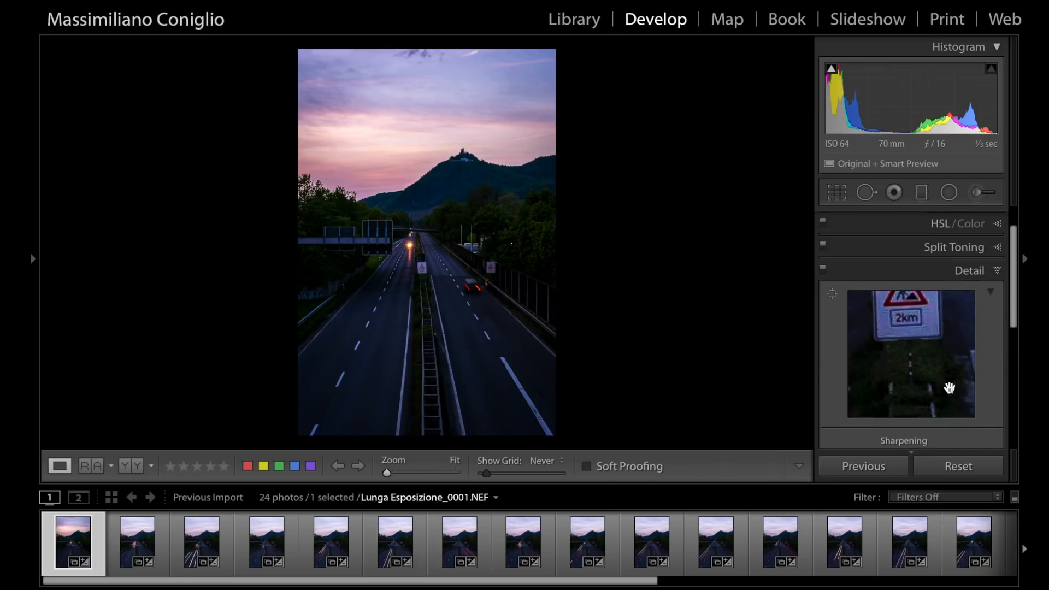
scroll(928, 390, "down", 5)
left_click_drag(885, 415, 891, 415)
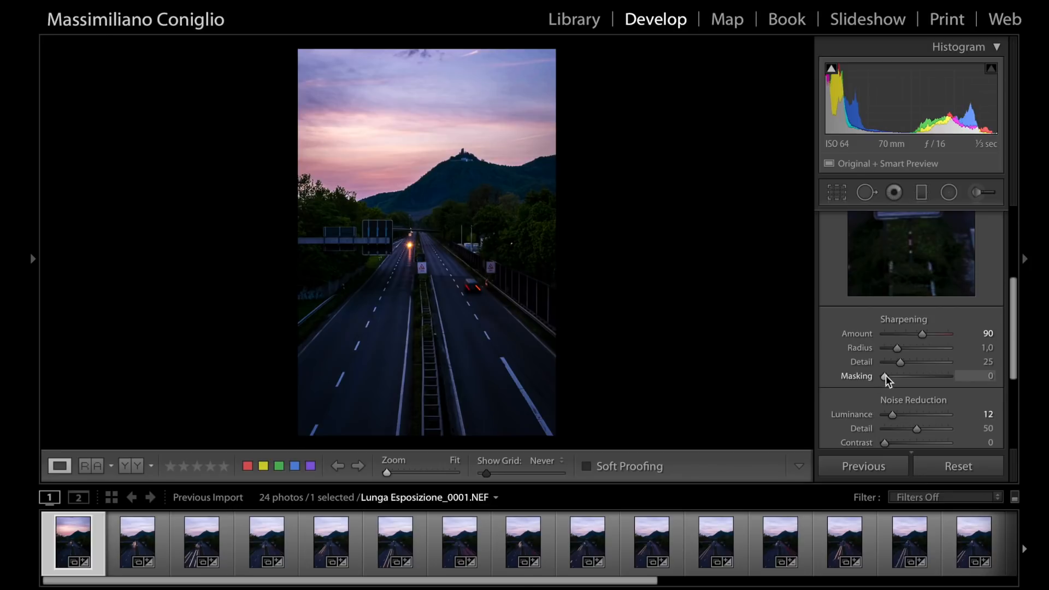
Restrict the sharpening to the edges with Masking at 53 and raise the sharpening Detail to 31
left_click_drag(885, 377, 917, 375)
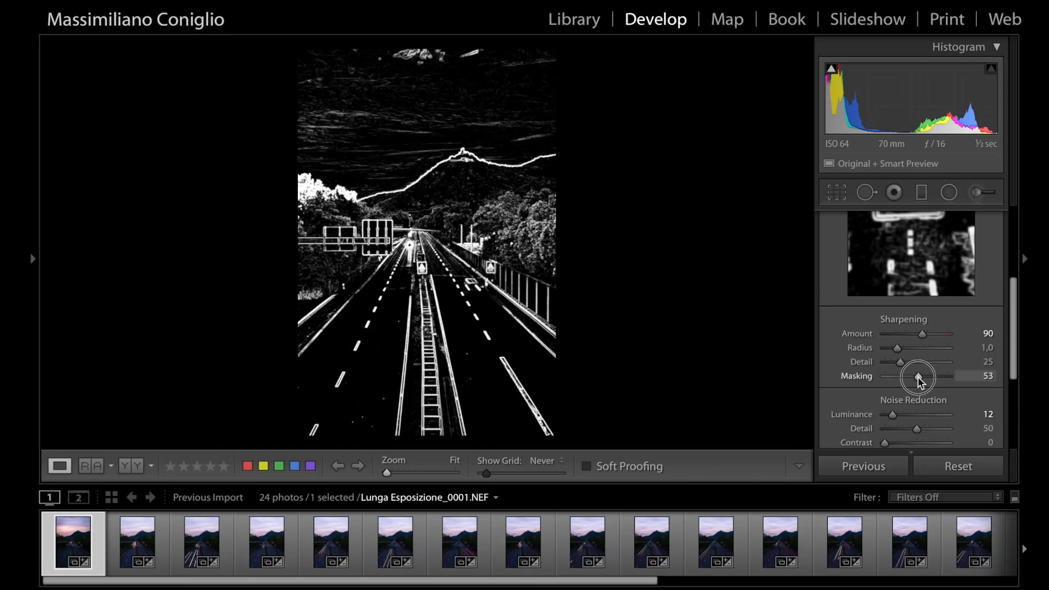
left_click_drag(918, 377, 917, 376)
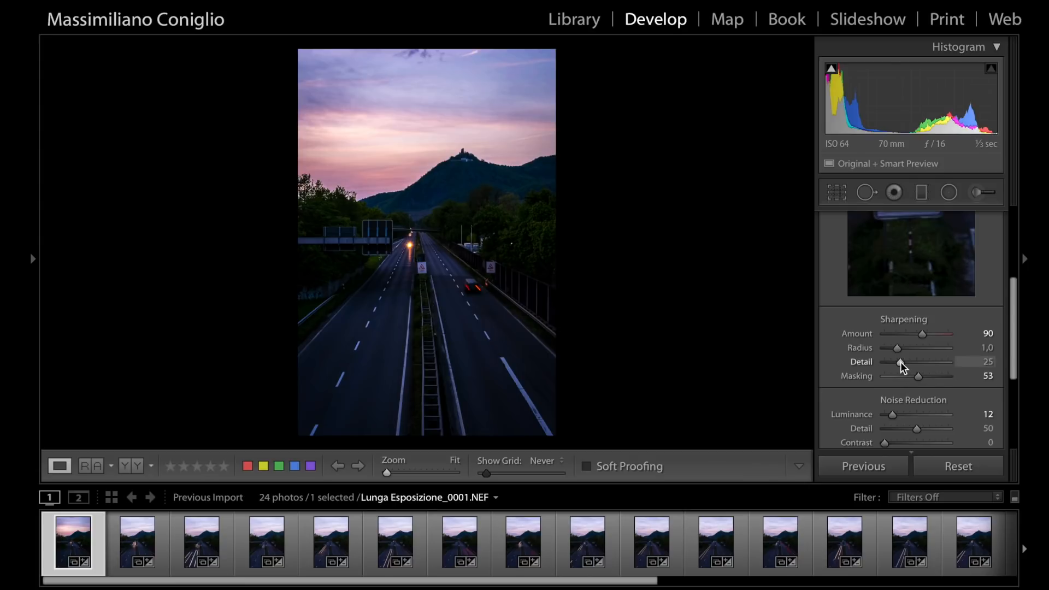
left_click_drag(900, 361, 903, 362)
left_click_drag(904, 361, 905, 361)
left_click_drag(1013, 362, 1012, 391)
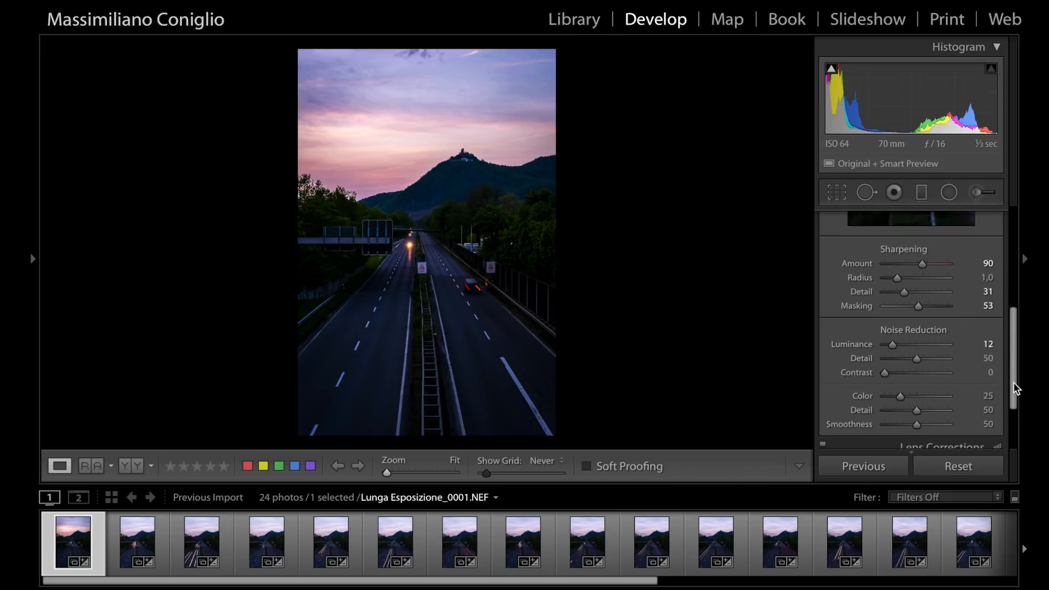
left_click_drag(1011, 382, 1012, 407)
left_click_drag(1013, 415, 998, 282)
left_click(998, 283)
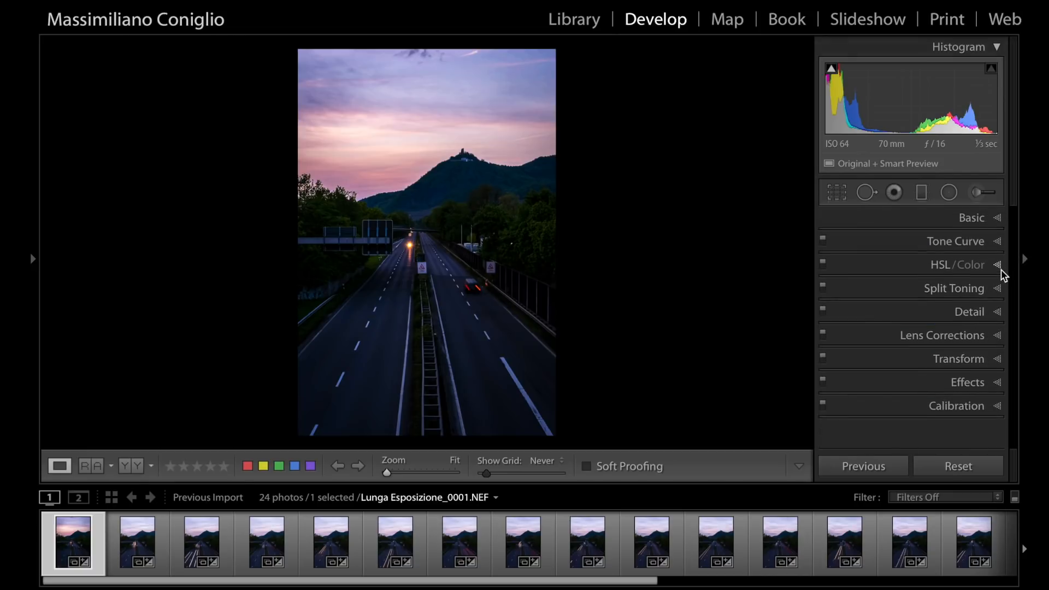
Draw a slanted graduated filter over the sky with its effect sliders reset, using Temp 25, Tint 13 and Exposure −0.55
left_click(993, 221)
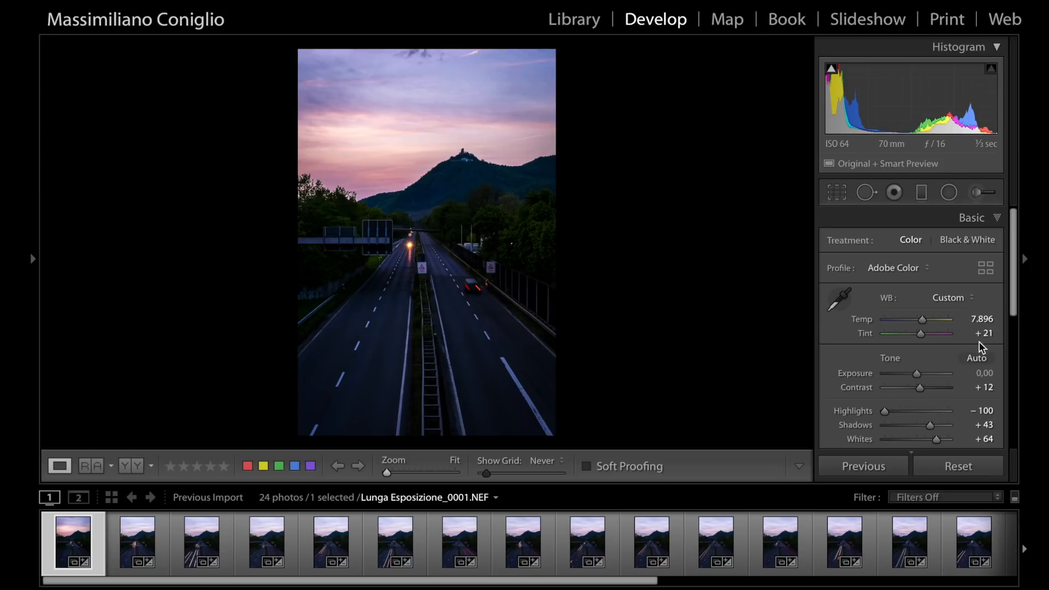
mouse_move(1014, 300)
left_mouse_down()
mouse_move(1014, 365)
mouse_move(1021, 295)
left_mouse_up()
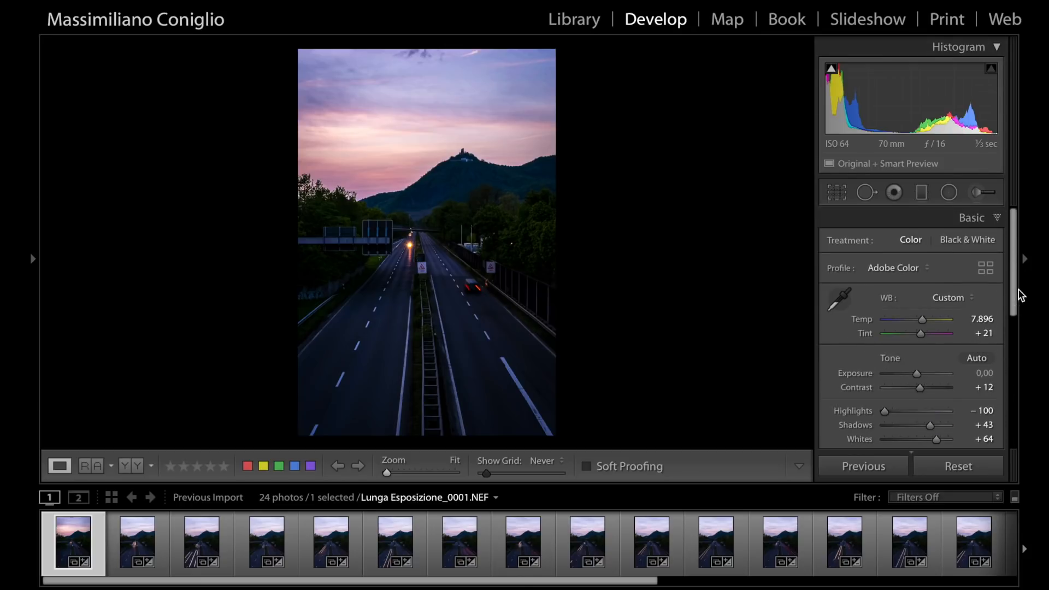
left_click(923, 200)
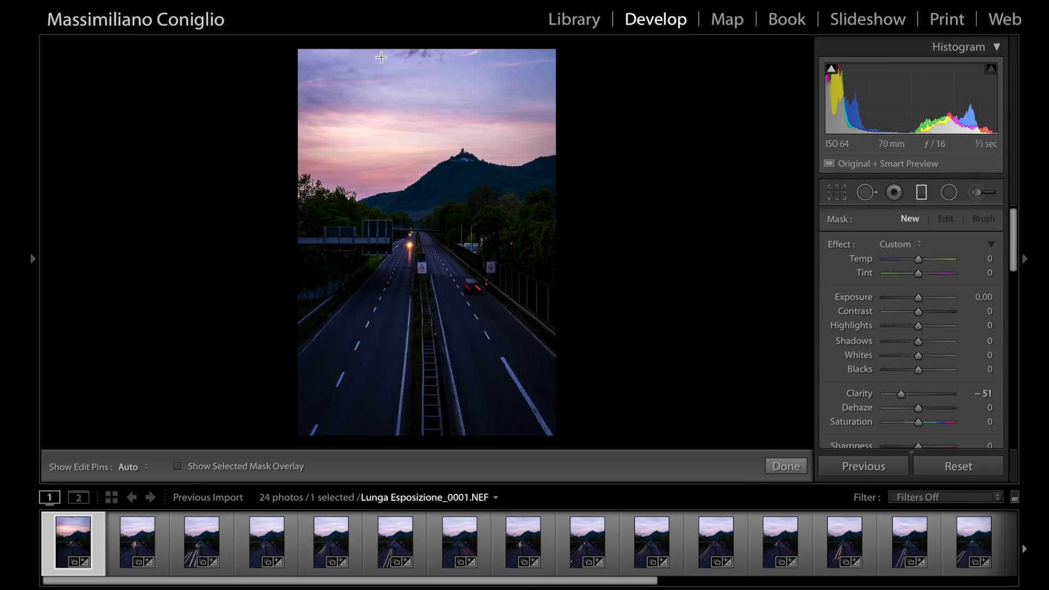
left_click_drag(419, 72, 547, 239)
double_click(849, 246)
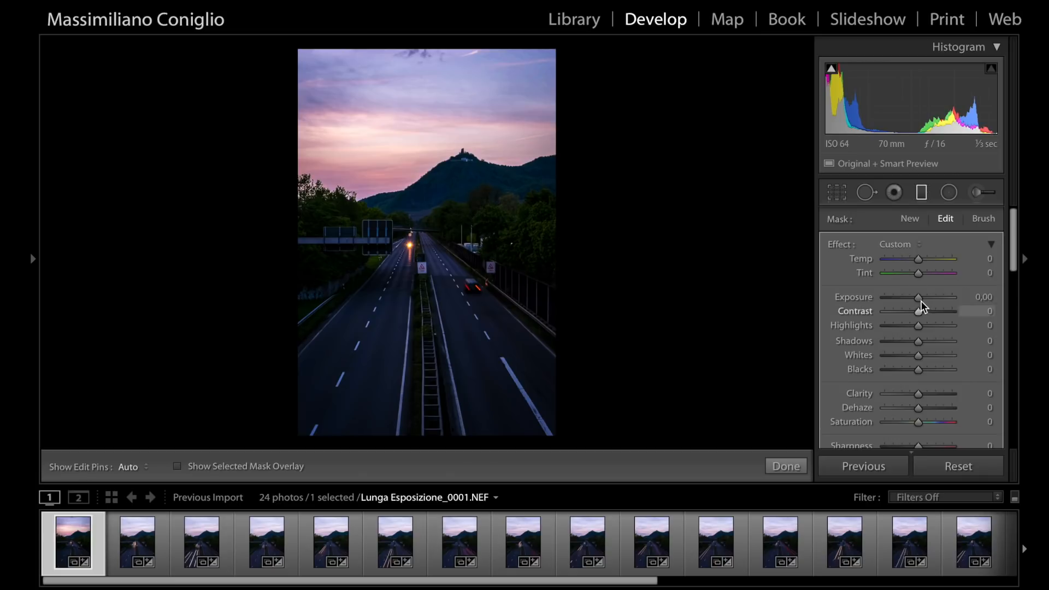
left_click_drag(921, 305, 923, 274)
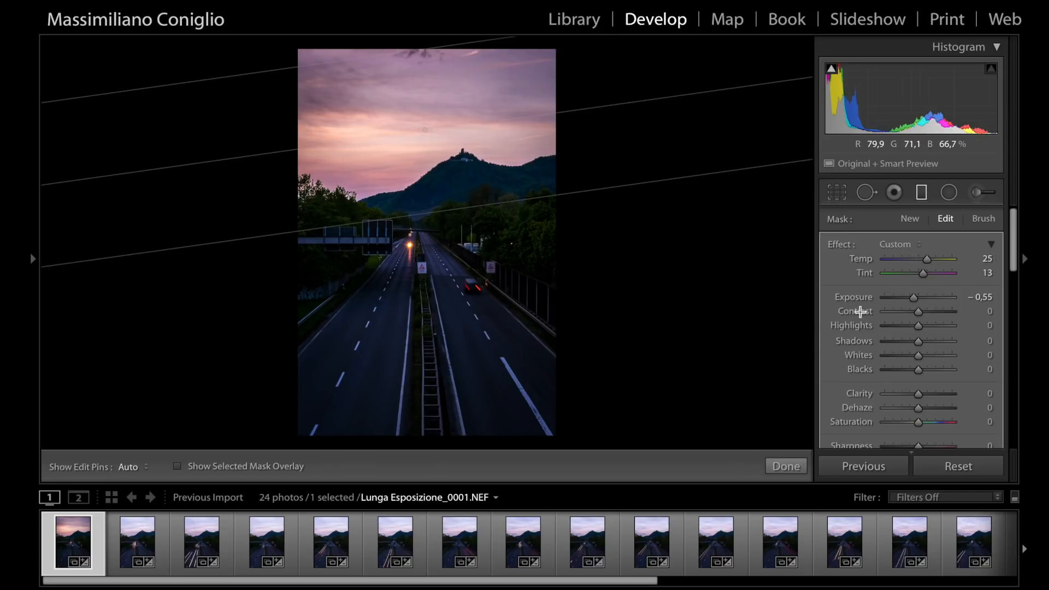
left_click(787, 467)
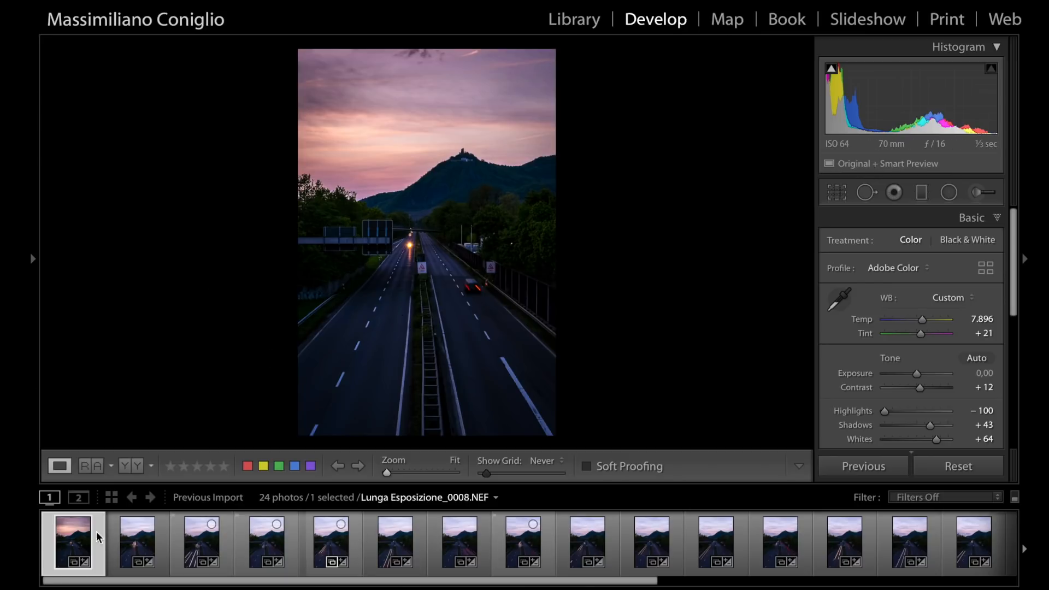
Select every photo in the series except the already edited Lunga Esposizione_0001-Modifica.tif
left_click_drag(645, 580, 988, 589)
left_click(1002, 545)
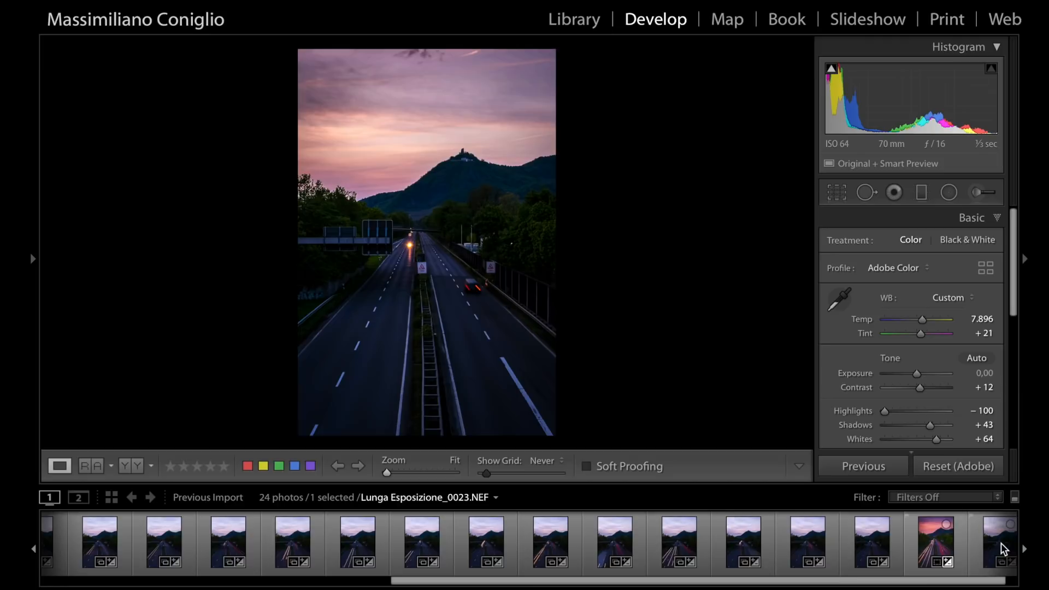
key("ctrl+a")
left_click(934, 546)
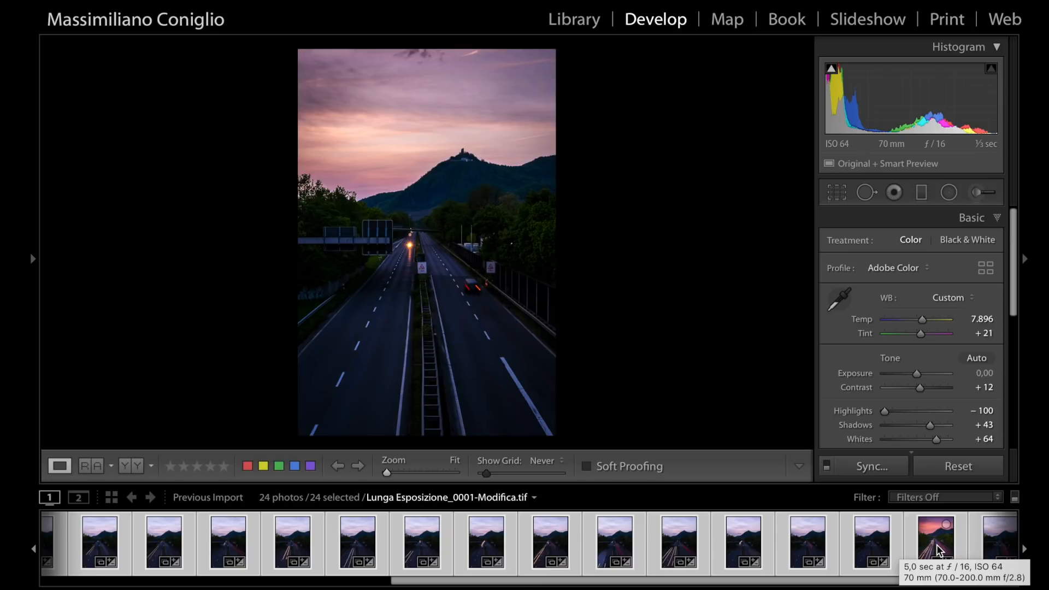
key("alt")
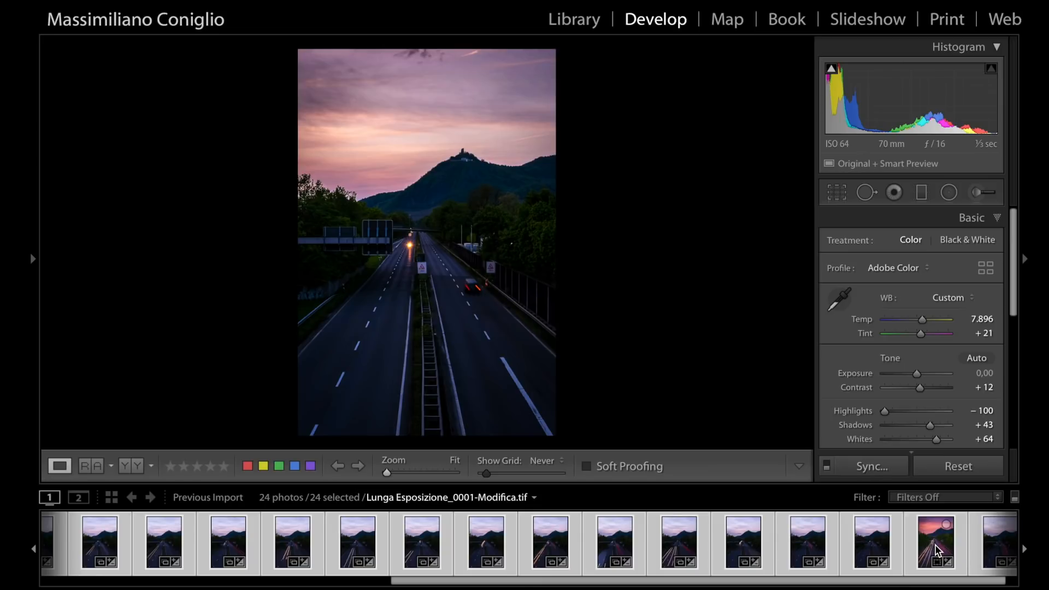
left_click(936, 549, "ctrl")
Synchronize all develop settings from Lunga Esposizione_0001.NEF to the other selected photos
left_click(868, 471)
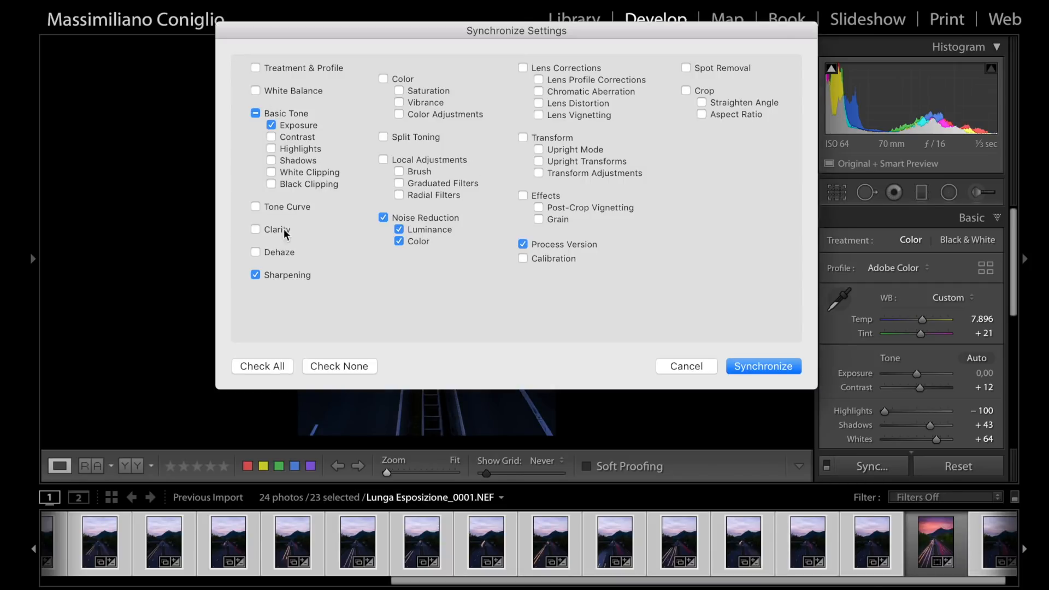
left_click(275, 370)
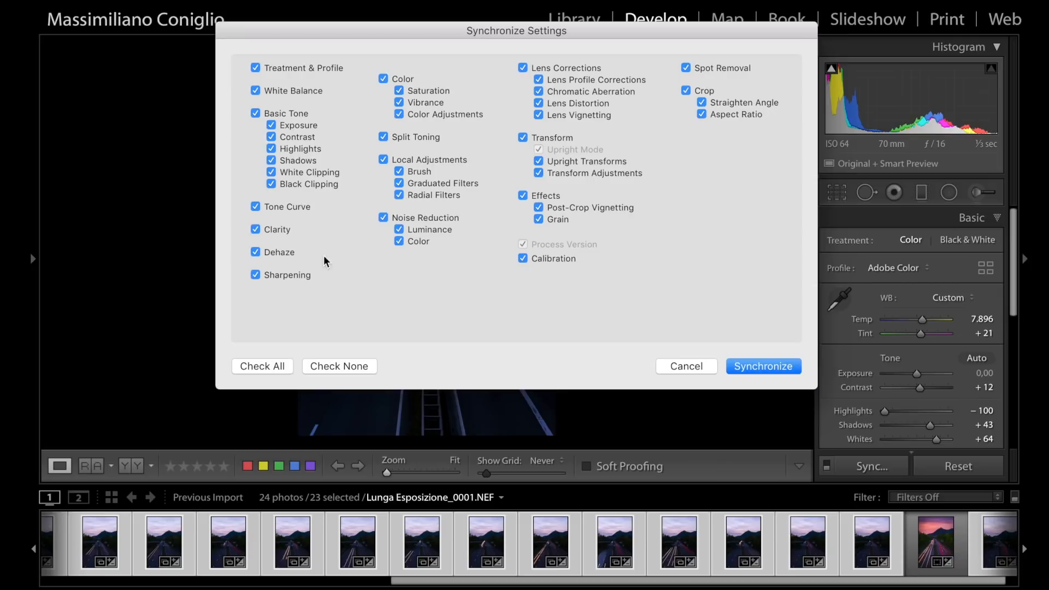
left_click(772, 367)
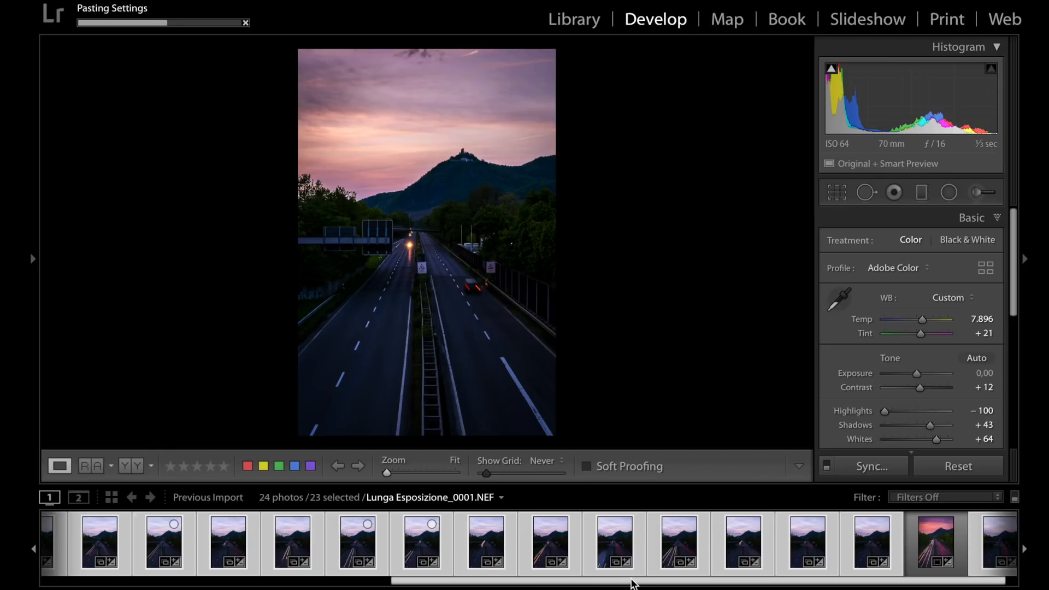
left_click_drag(632, 583, 247, 582)
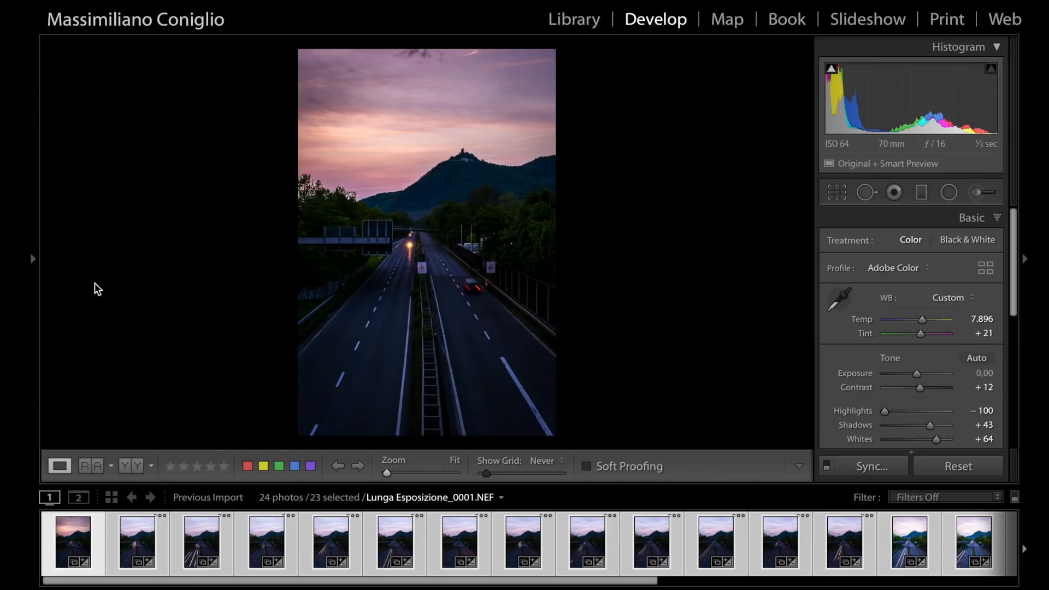
Show the series in the Library grid and clear the current photo selection
left_click(584, 23)
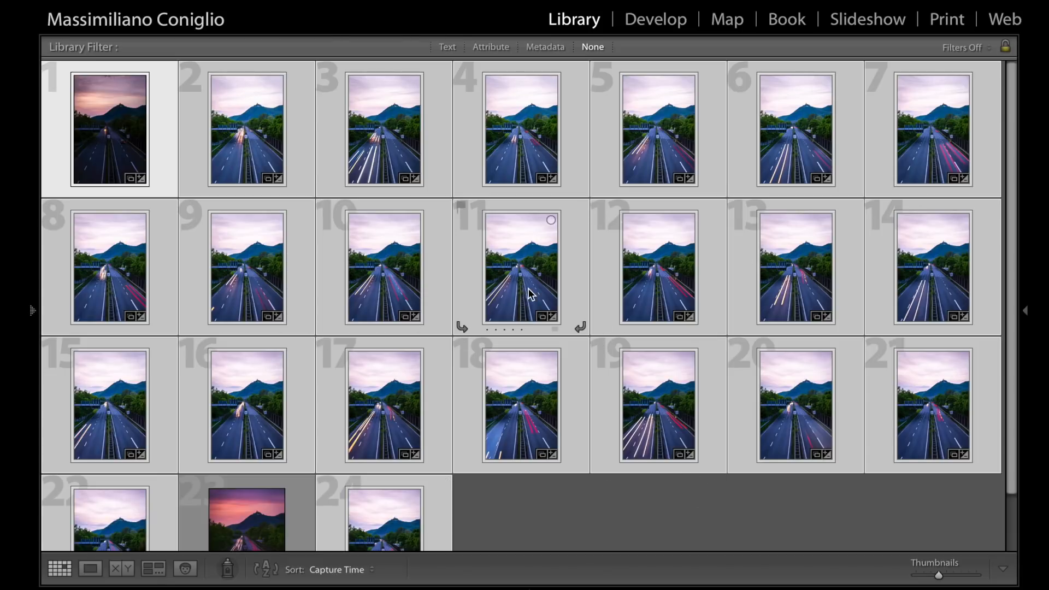
mouse_move(528, 288)
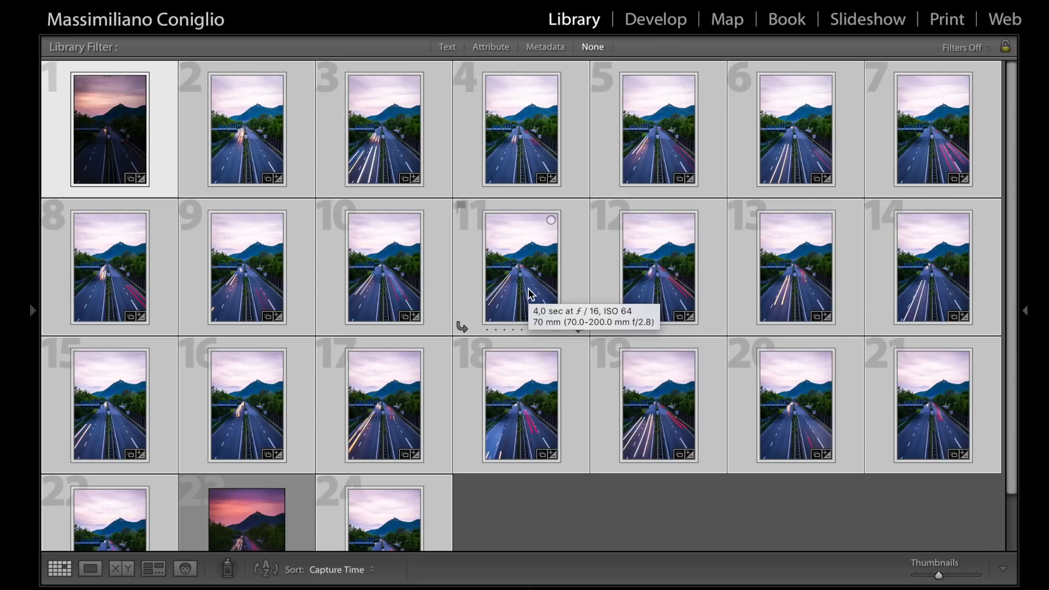
mouse_move(557, 375)
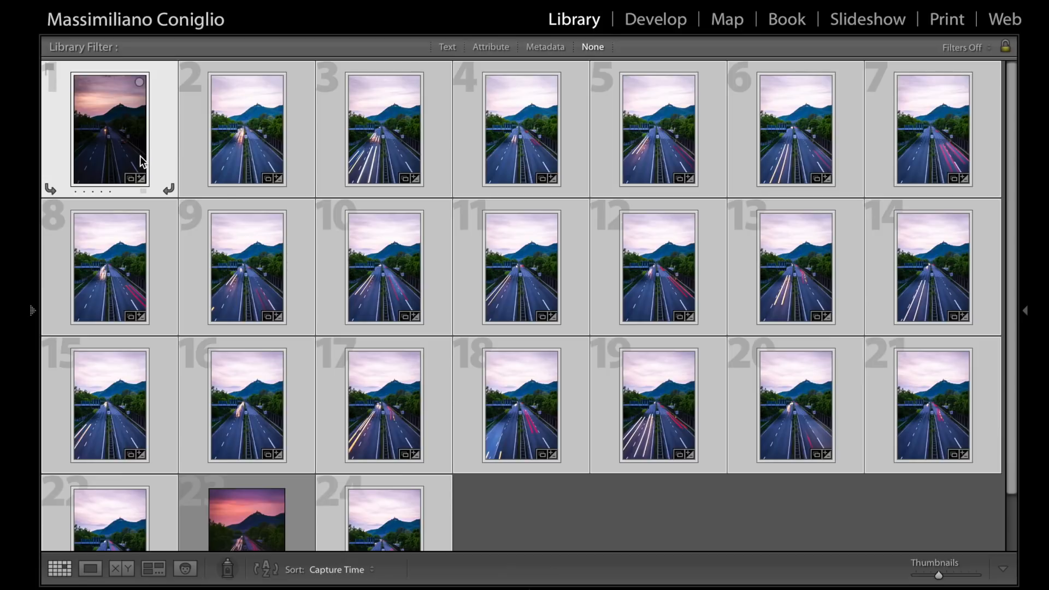
left_click(392, 154, "super")
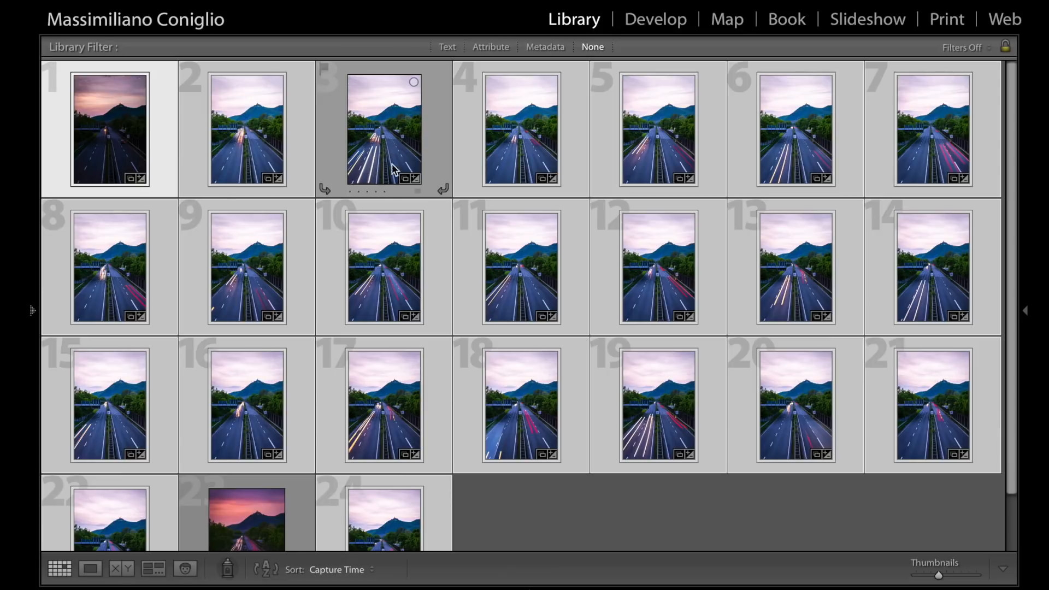
left_click(410, 165, "super")
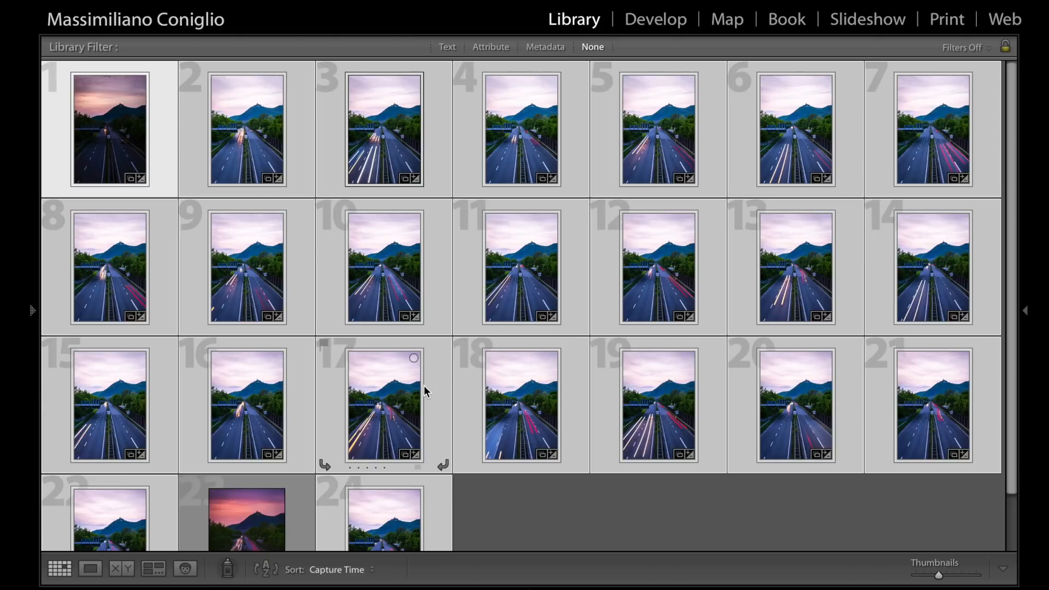
key("ctrl+d")
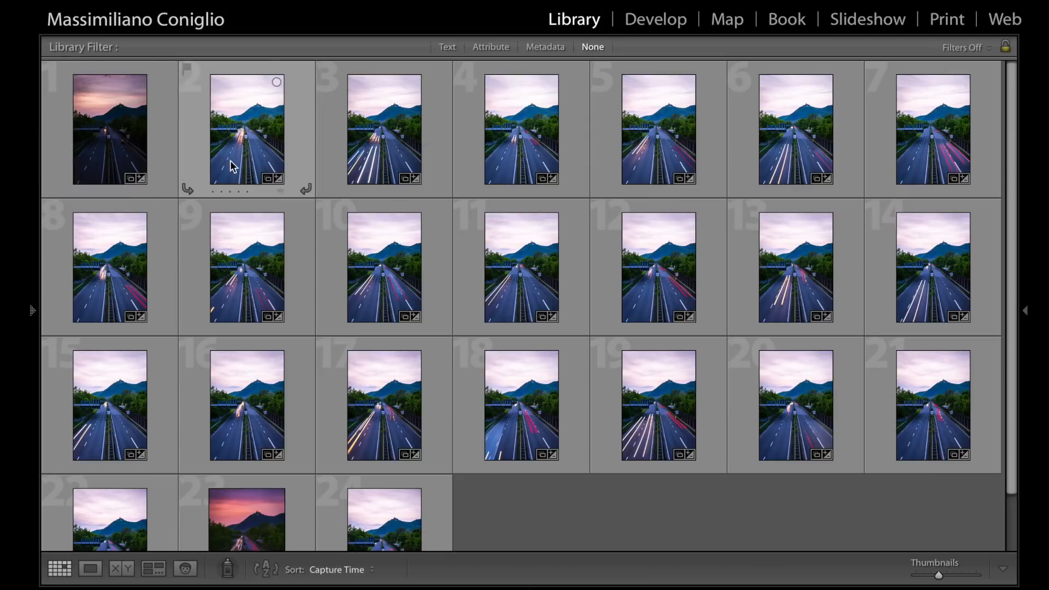
Select photos 1, 3, 5, 6, 7, 17, 19 and 24 together, starting with the first photo
left_click(137, 146)
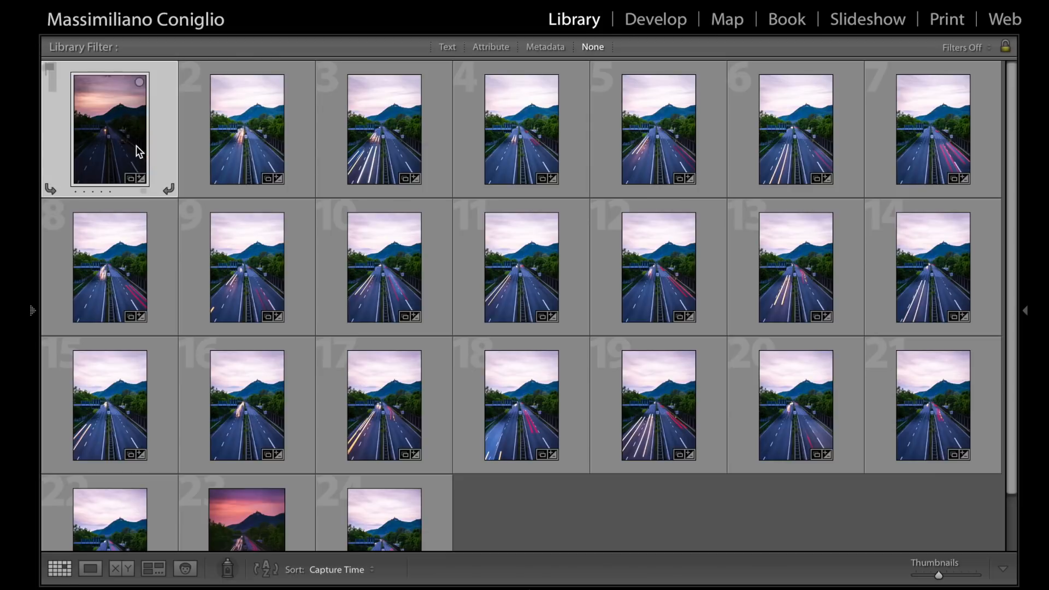
left_click(384, 159, "ctrl")
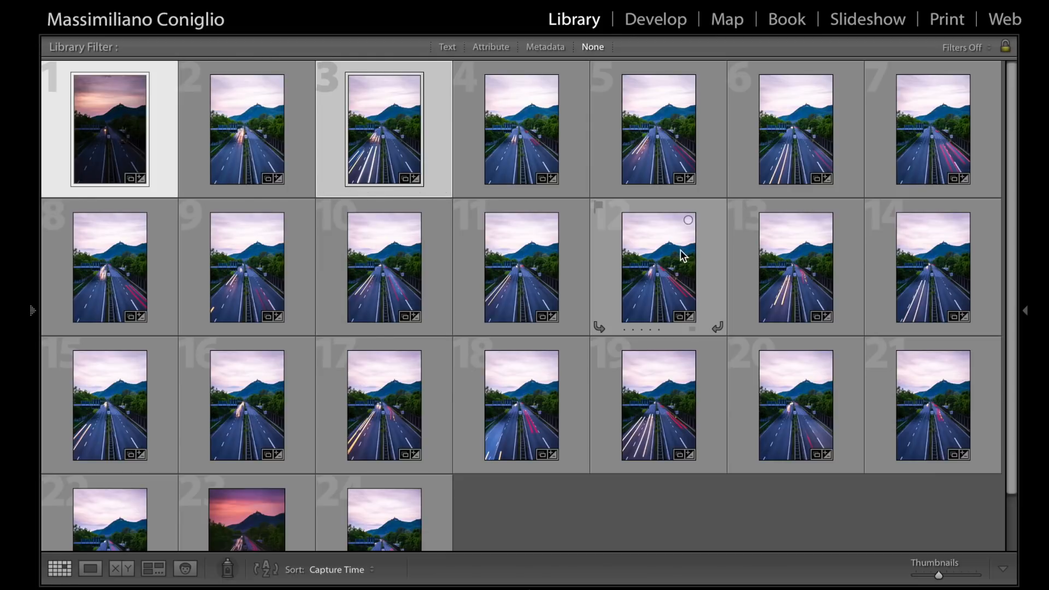
left_click(676, 156, "ctrl")
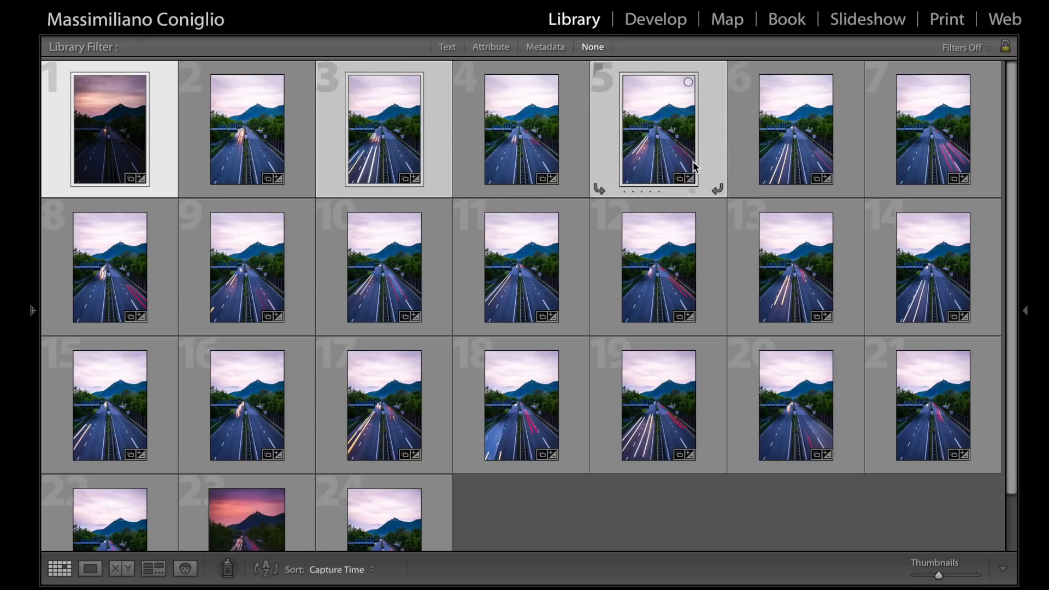
left_click(797, 168, "ctrl")
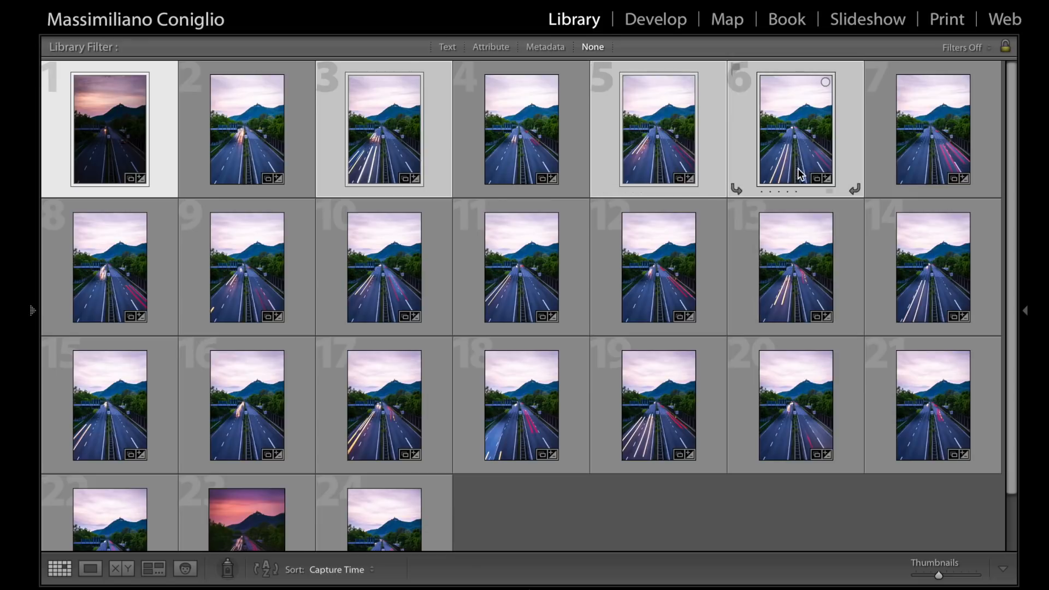
left_click(931, 168, "ctrl")
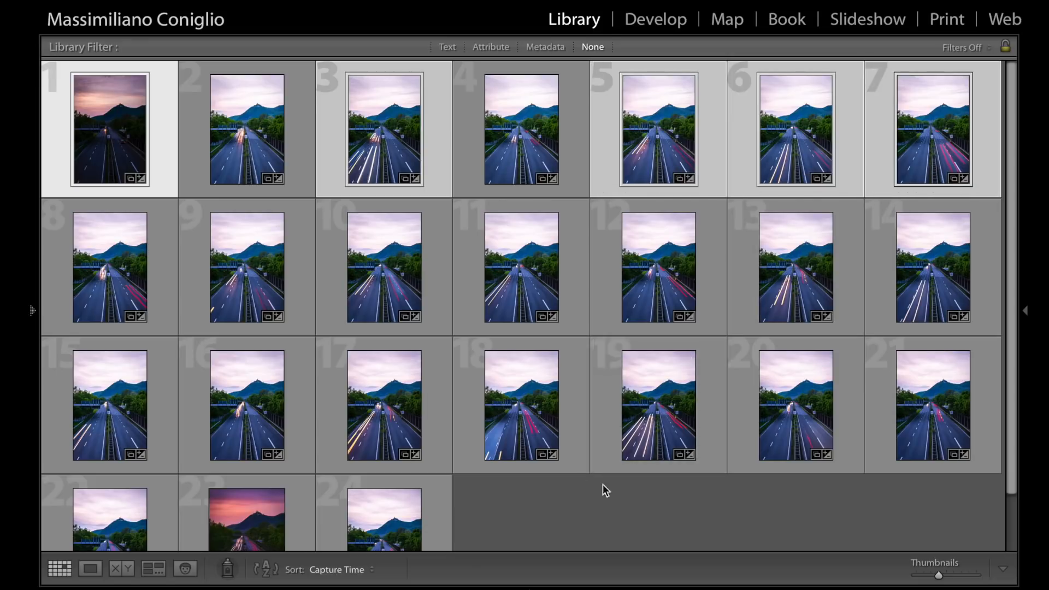
left_click(662, 456, "ctrl")
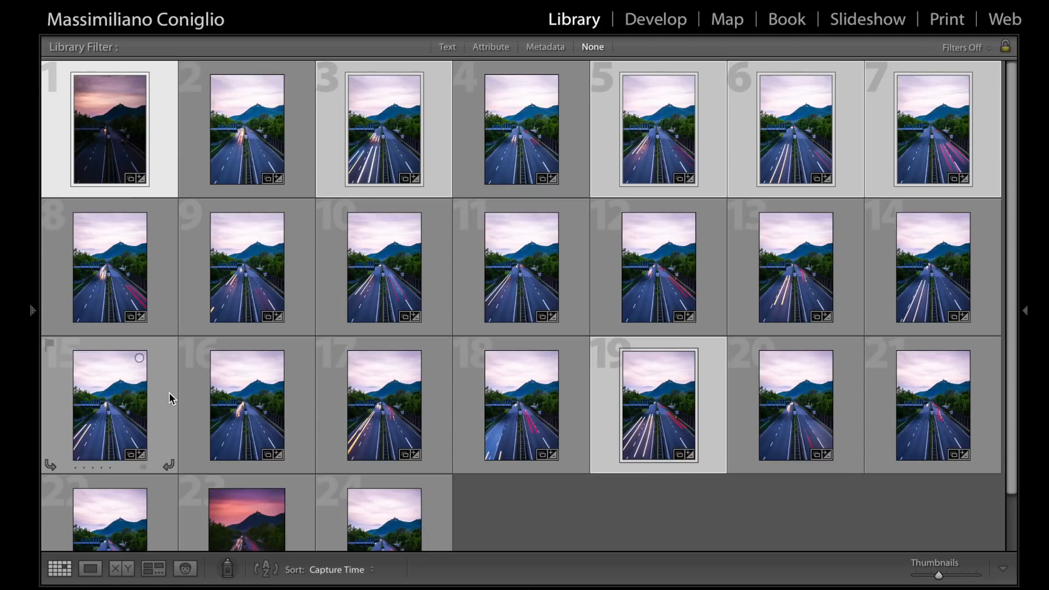
scroll(289, 426, "down", 2)
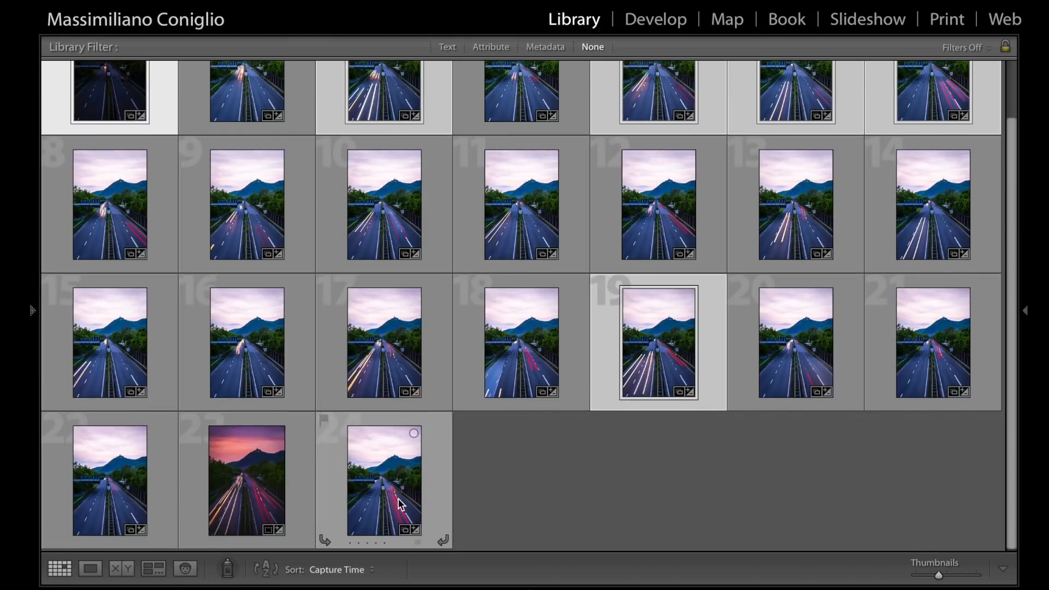
left_click(397, 500, "ctrl")
left_click(373, 373, "ctrl")
scroll(311, 245, "up", 1)
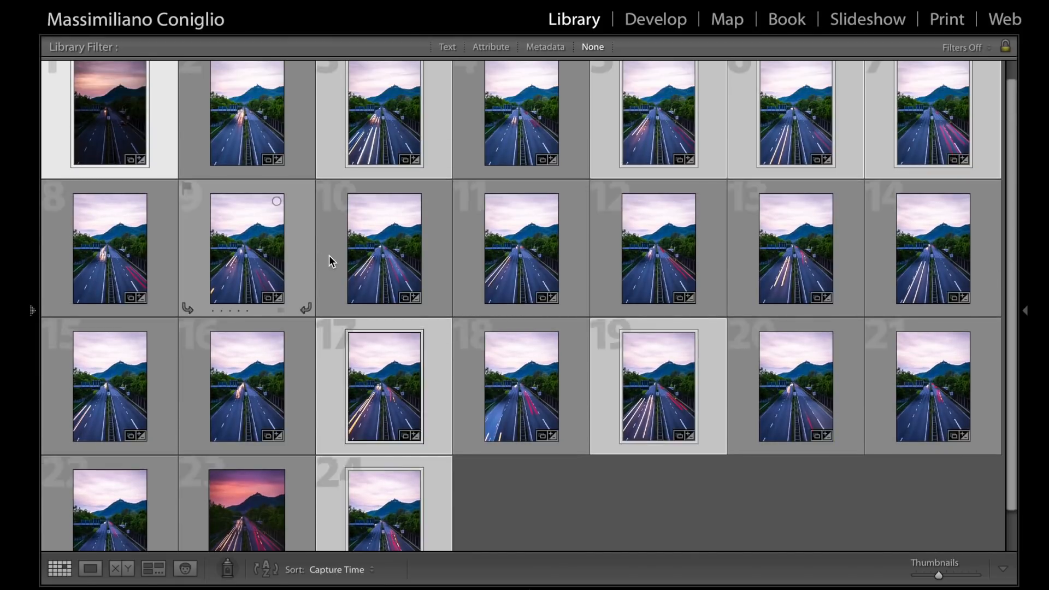
Open the selected photos together as layers of a single document in Photoshop
scroll(329, 254, "up", 1)
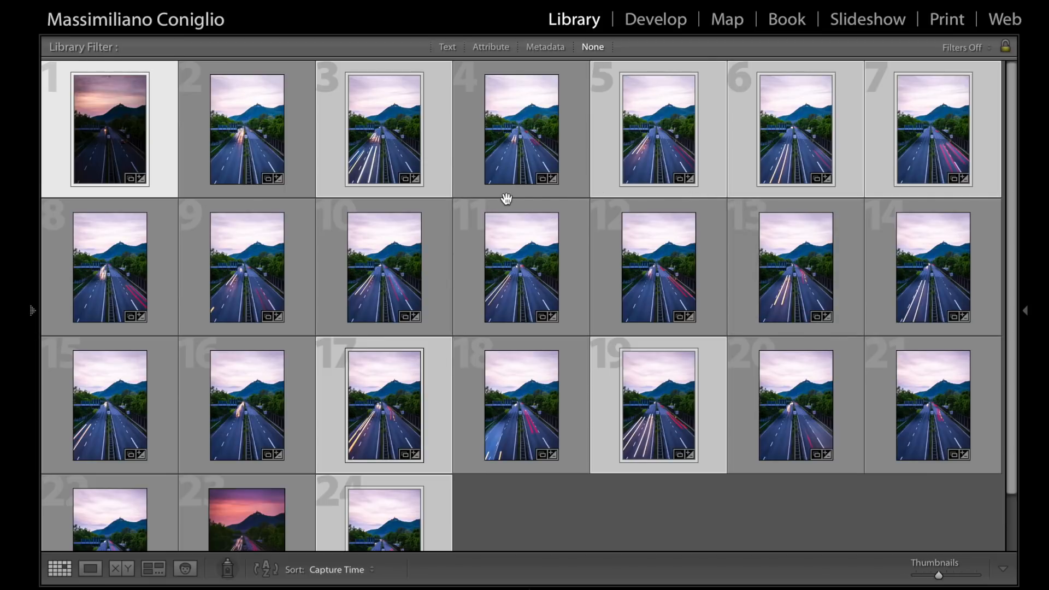
scroll(233, 216, "down", 1)
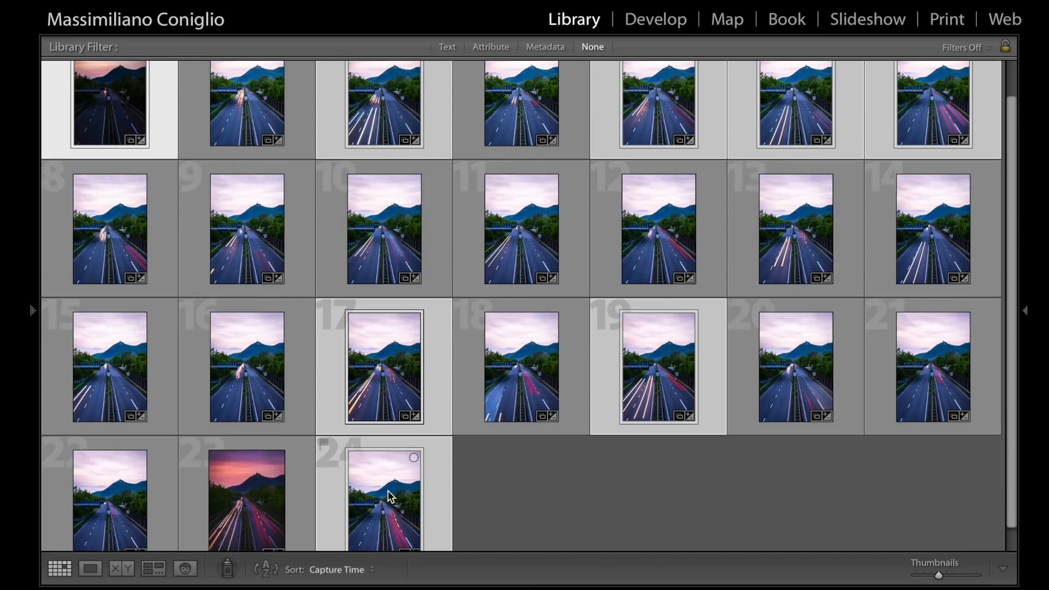
right_click(388, 493)
mouse_move(389, 494)
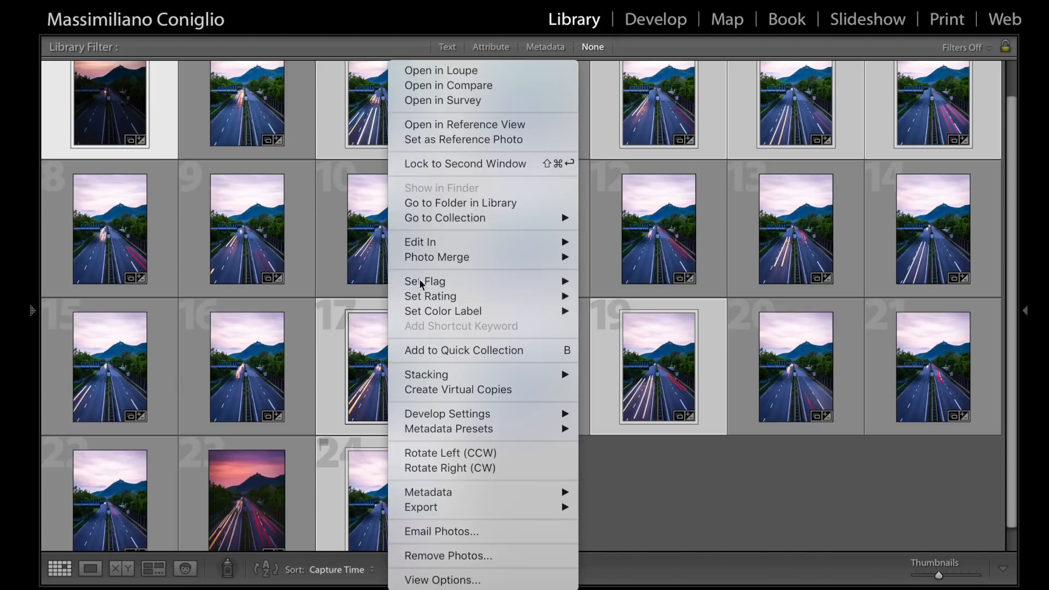
mouse_move(432, 246)
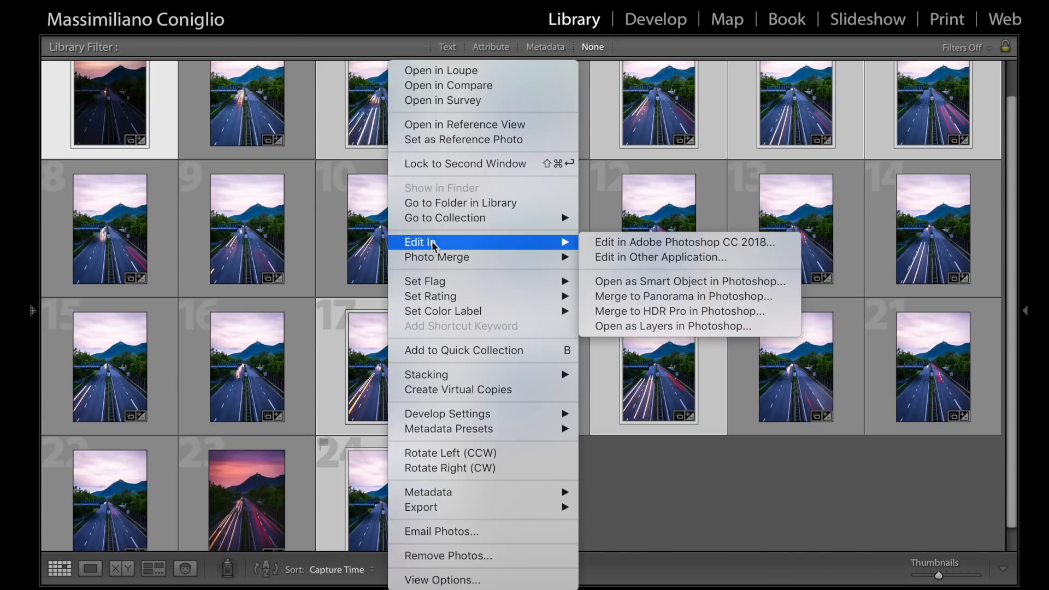
left_click(686, 325)
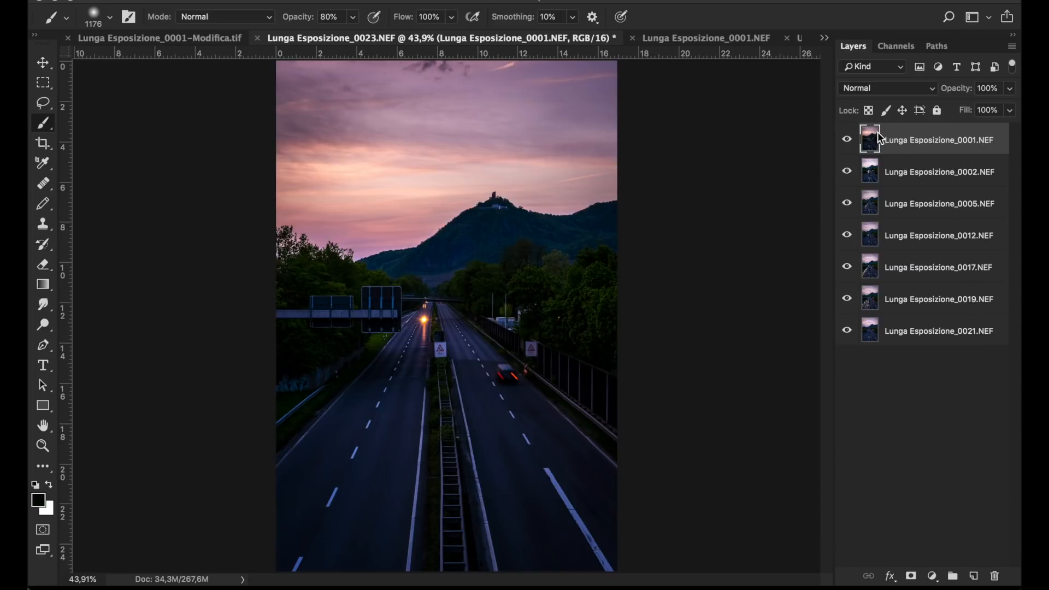
left_click(874, 337, "shift")
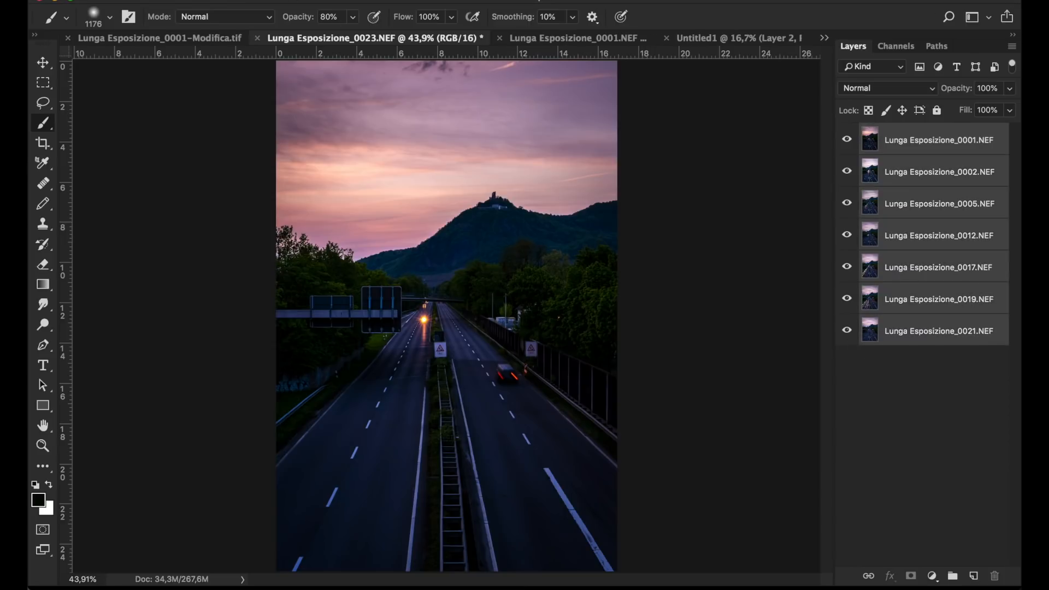
left_click(203, 0)
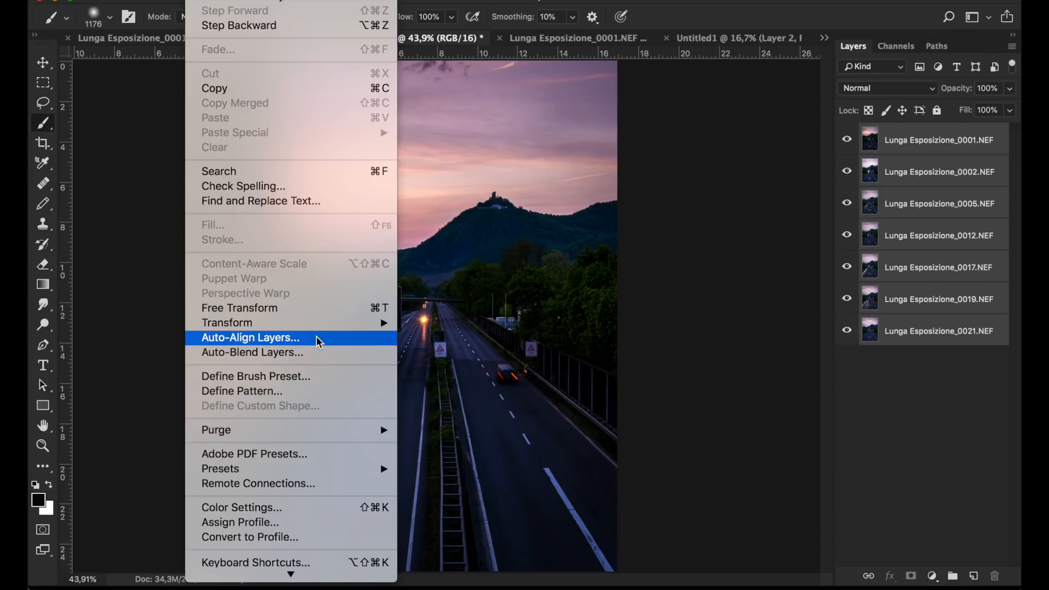
left_click(883, 414)
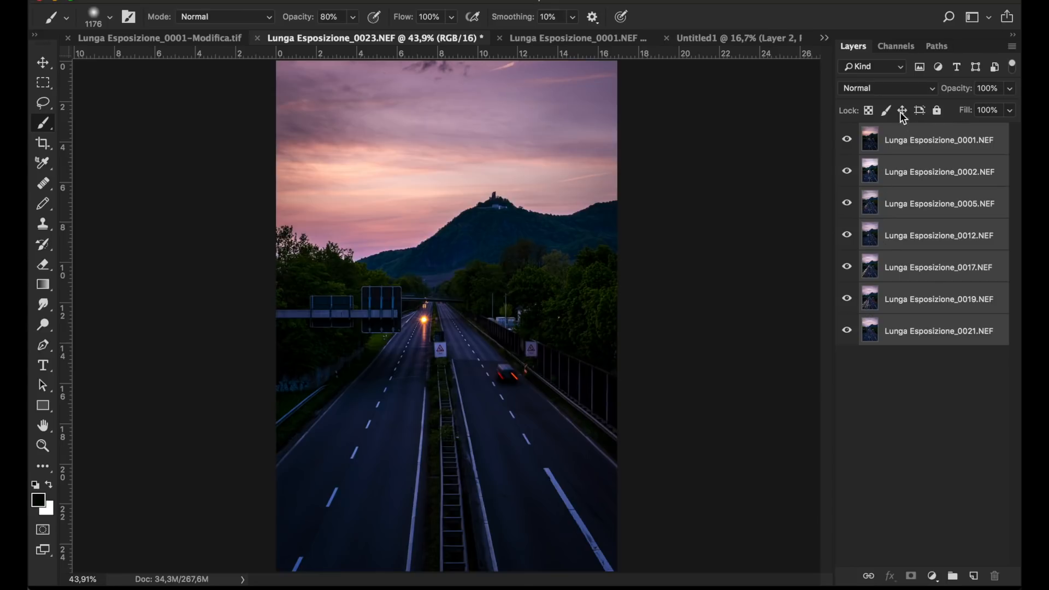
Add a layer mask to Lunga Esposizione_0001.NEF and ready the Brush tool at about 636 px with 0% hardness
left_click(877, 145)
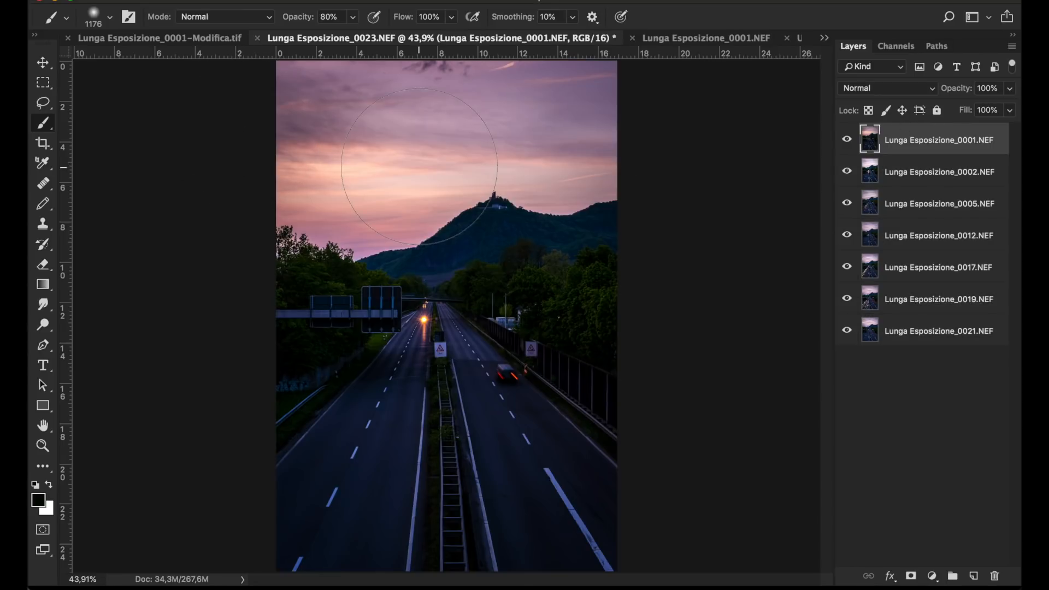
mouse_move(419, 166)
left_mouse_down()
mouse_move(335, 171)
mouse_move(560, 211)
left_mouse_up()
left_click(910, 578)
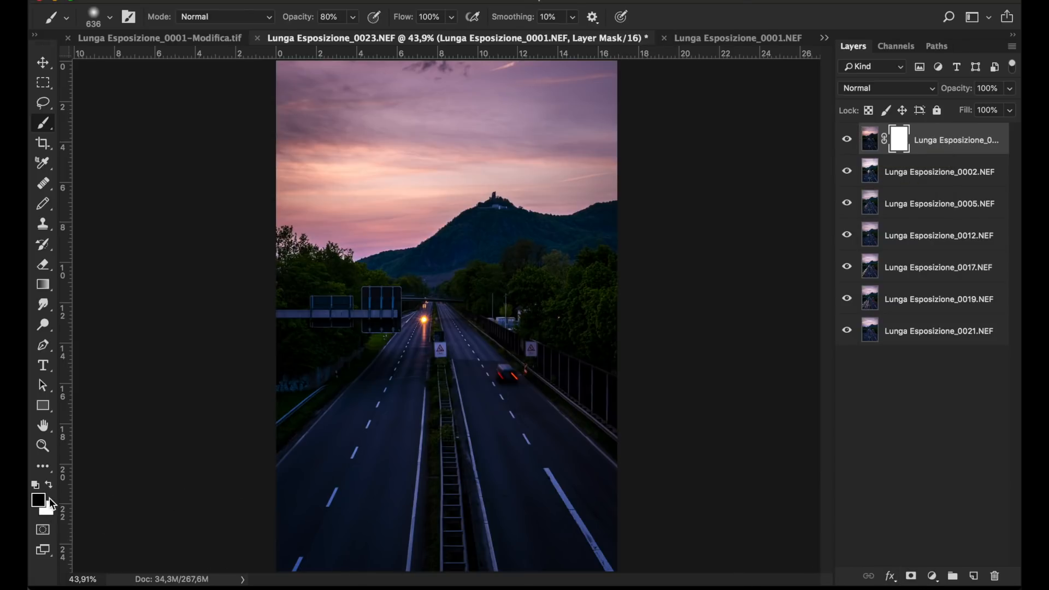
left_click(45, 124)
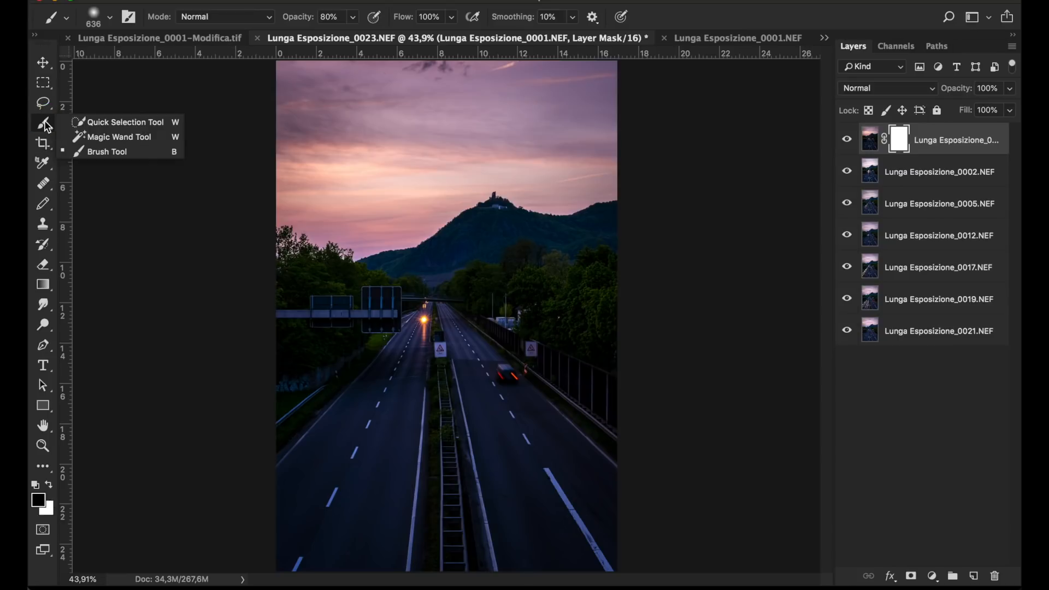
left_click(97, 153)
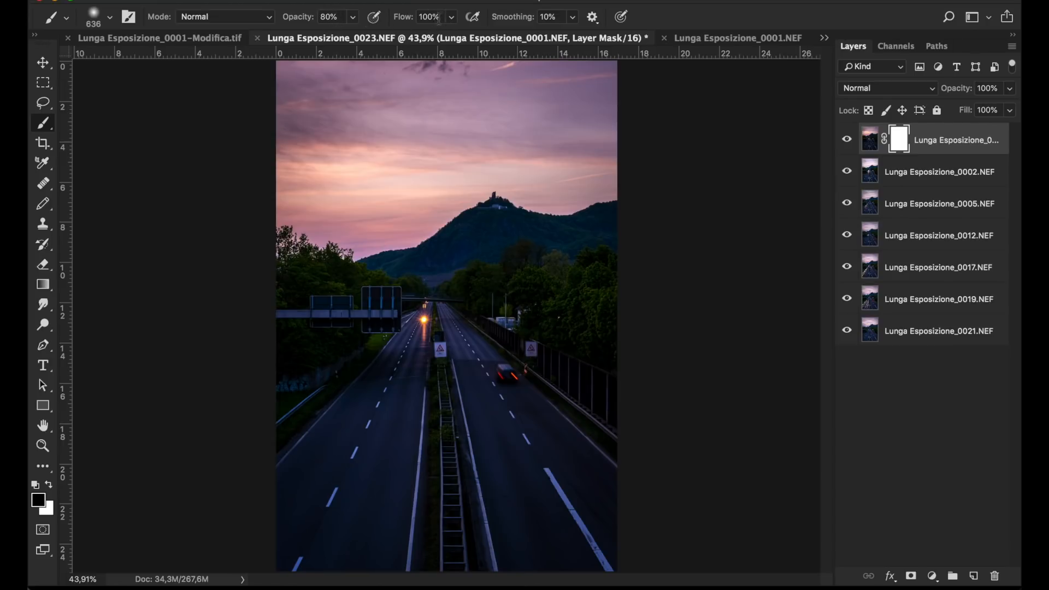
left_click(113, 21)
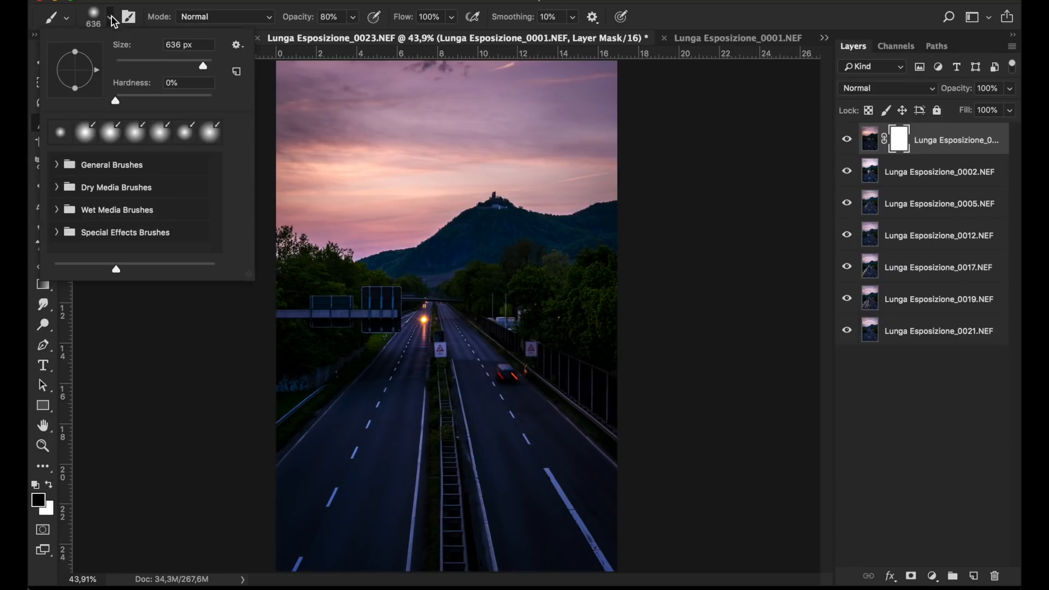
left_click(113, 21)
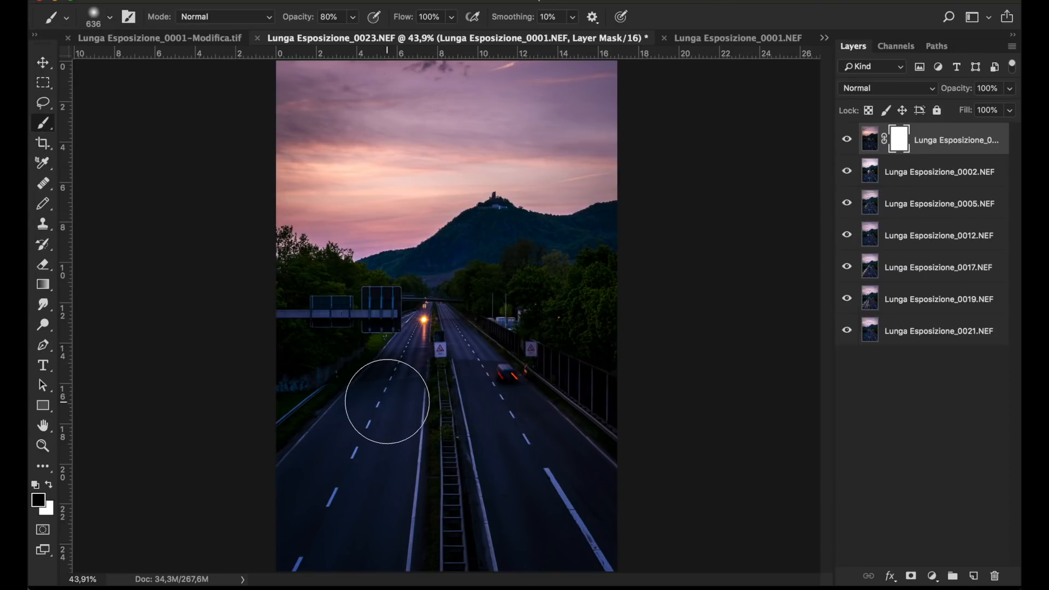
Paint black on the Lunga Esposizione_0001.NEF mask along both carriageways to reveal the light trails of the layer below
left_click_drag(388, 395, 352, 415)
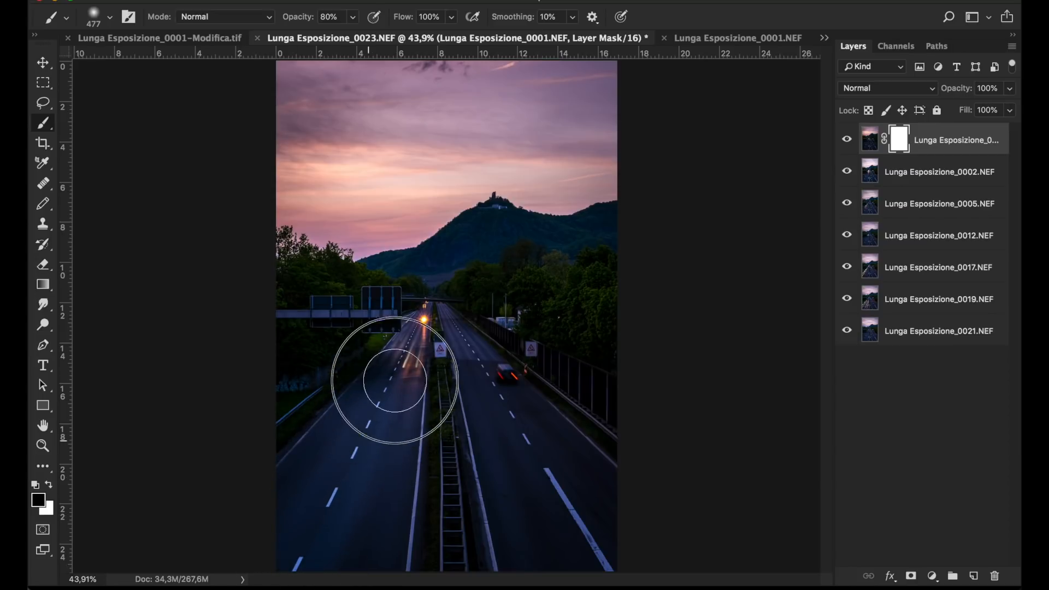
left_click_drag(388, 366, 410, 335)
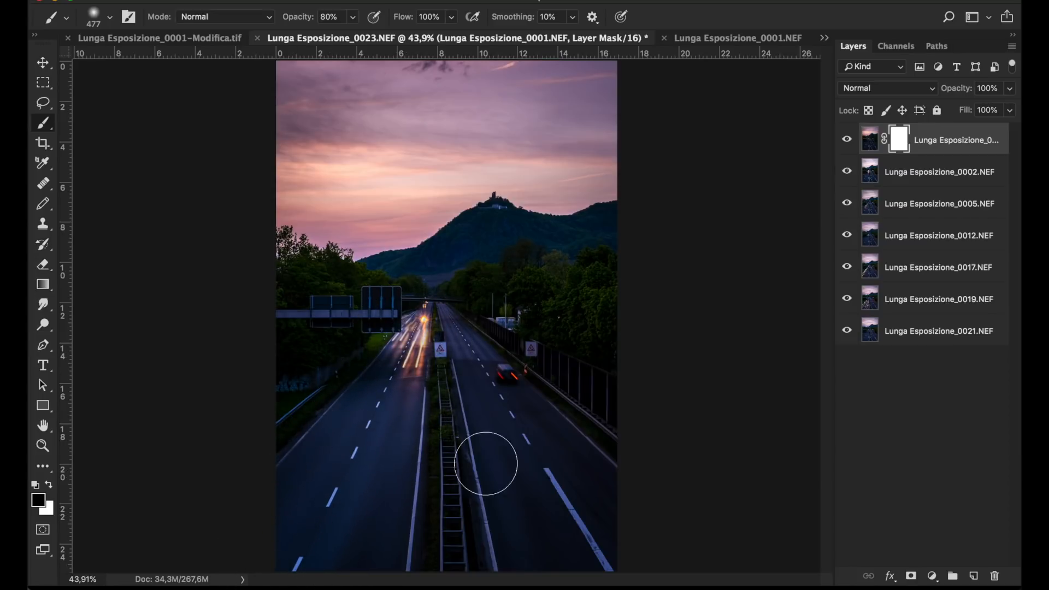
mouse_move(474, 347)
left_mouse_down()
mouse_move(552, 493)
mouse_move(486, 376)
mouse_move(572, 486)
mouse_move(565, 582)
mouse_move(555, 570)
left_mouse_up()
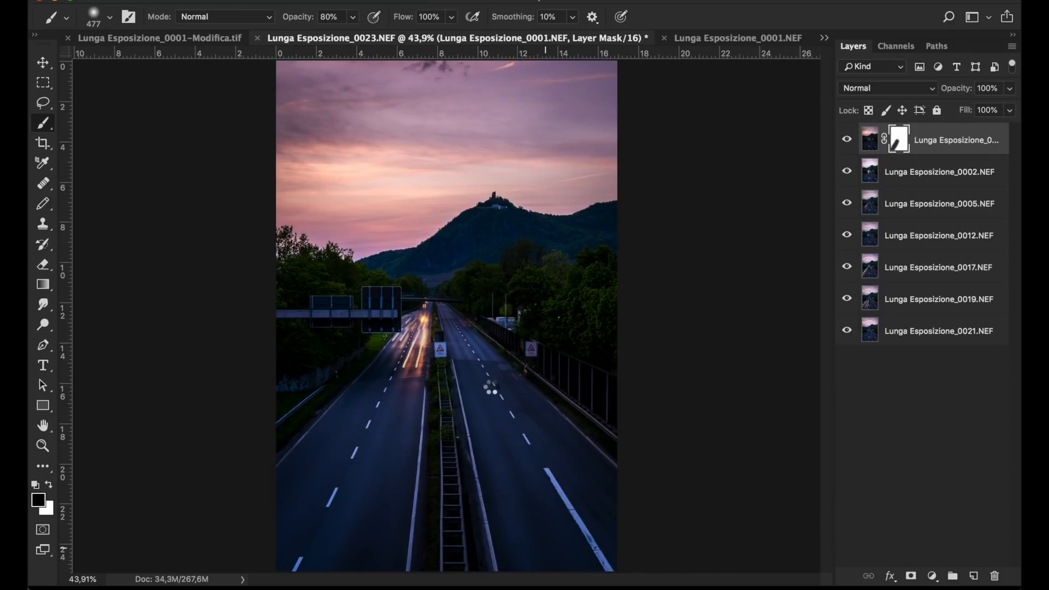
mouse_move(508, 387)
left_mouse_down()
mouse_move(518, 406)
mouse_move(457, 410)
left_mouse_up()
mouse_move(466, 330)
left_mouse_down()
mouse_move(474, 340)
mouse_move(424, 336)
mouse_move(414, 360)
mouse_move(425, 315)
mouse_move(395, 369)
mouse_move(425, 317)
mouse_move(410, 353)
left_mouse_up()
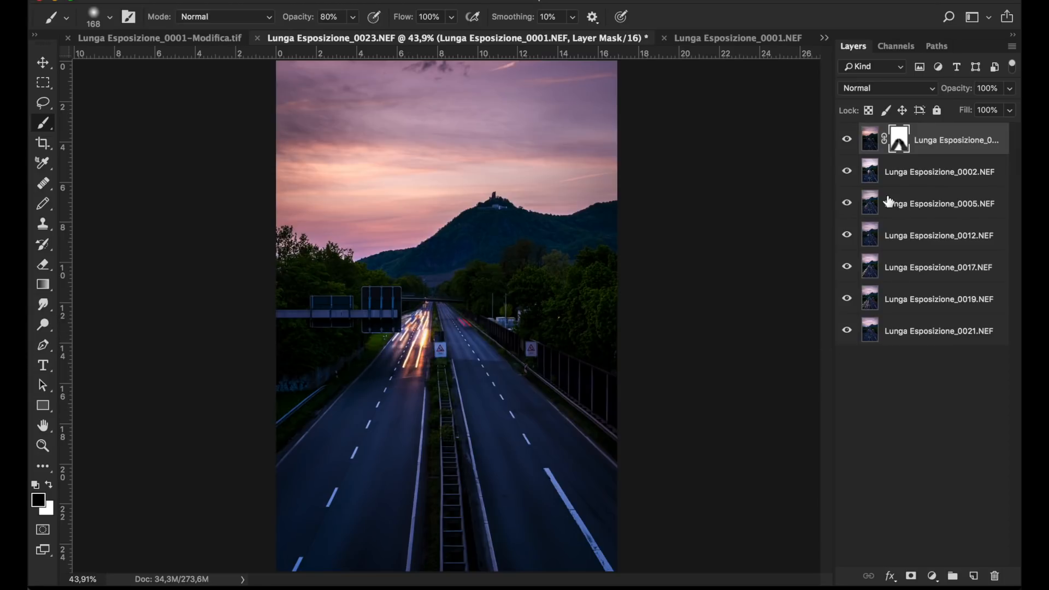
Mask Lunga Esposizione_0002.NEF and paint black over the nearer parts of both carriageways to reveal the underlying light trails
left_click(870, 172)
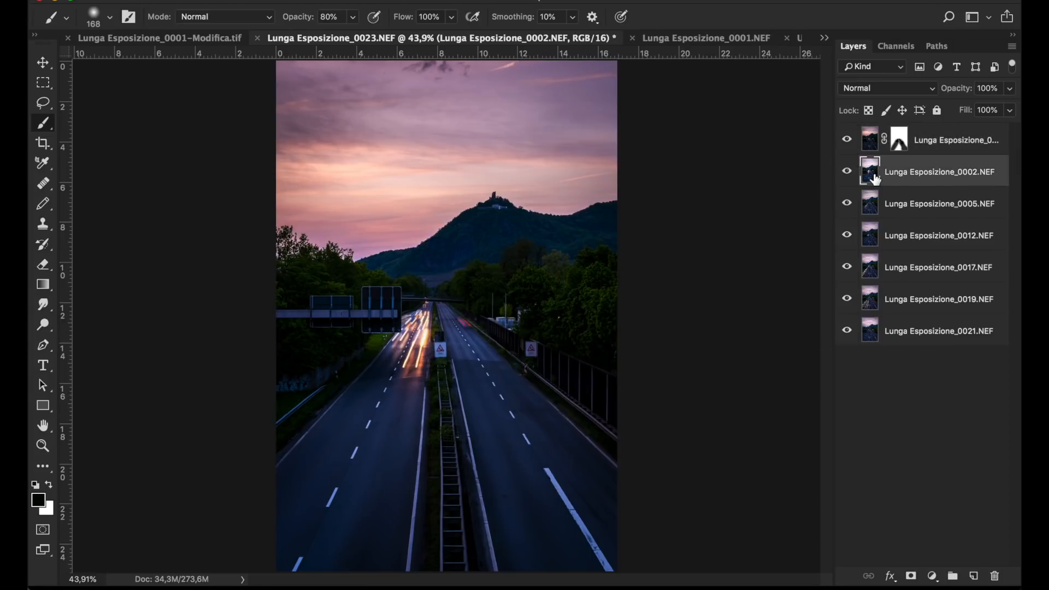
left_click(911, 576)
mouse_move(396, 414)
left_mouse_down()
mouse_move(311, 543)
mouse_move(398, 403)
mouse_move(360, 493)
mouse_move(375, 484)
mouse_move(397, 492)
left_mouse_up()
mouse_move(404, 434)
left_mouse_down()
mouse_move(368, 546)
mouse_move(387, 487)
mouse_move(368, 511)
left_mouse_up()
mouse_move(371, 402)
left_mouse_down()
mouse_move(335, 464)
mouse_move(384, 379)
mouse_move(340, 419)
mouse_move(381, 374)
mouse_move(253, 543)
mouse_move(378, 385)
mouse_move(413, 430)
left_mouse_up()
mouse_move(517, 412)
left_mouse_down()
mouse_move(616, 527)
mouse_move(536, 409)
mouse_move(658, 550)
mouse_move(554, 505)
mouse_move(614, 582)
mouse_move(570, 577)
mouse_move(588, 519)
mouse_move(490, 368)
mouse_move(575, 485)
mouse_move(575, 562)
left_mouse_up()
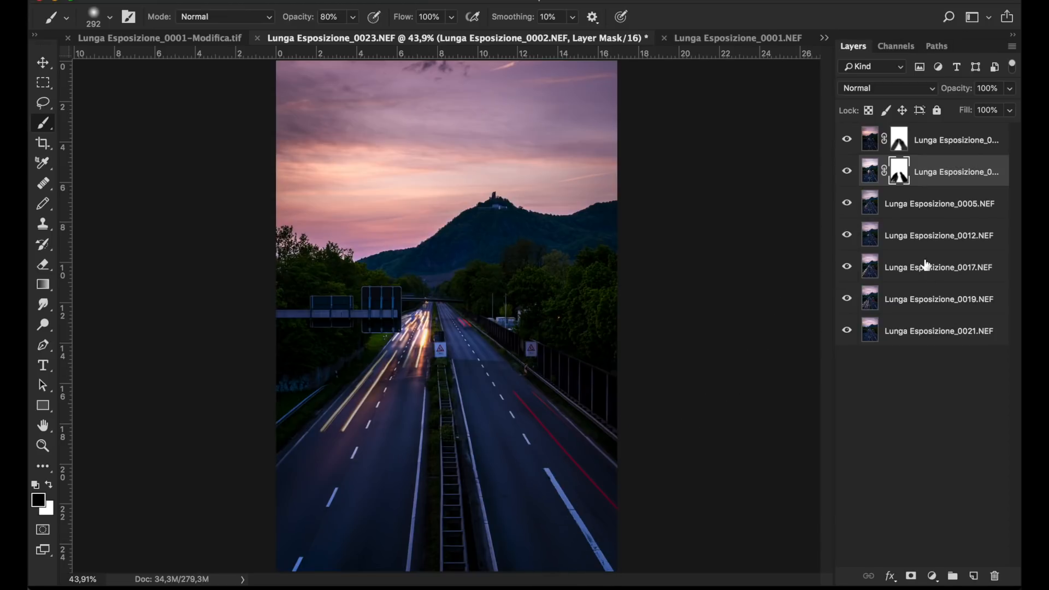
Mask Lunga Esposizione_0005.NEF, paint black over the right carriageway, and paint white along the long red trail to restore it
left_click(874, 208)
left_click(909, 576)
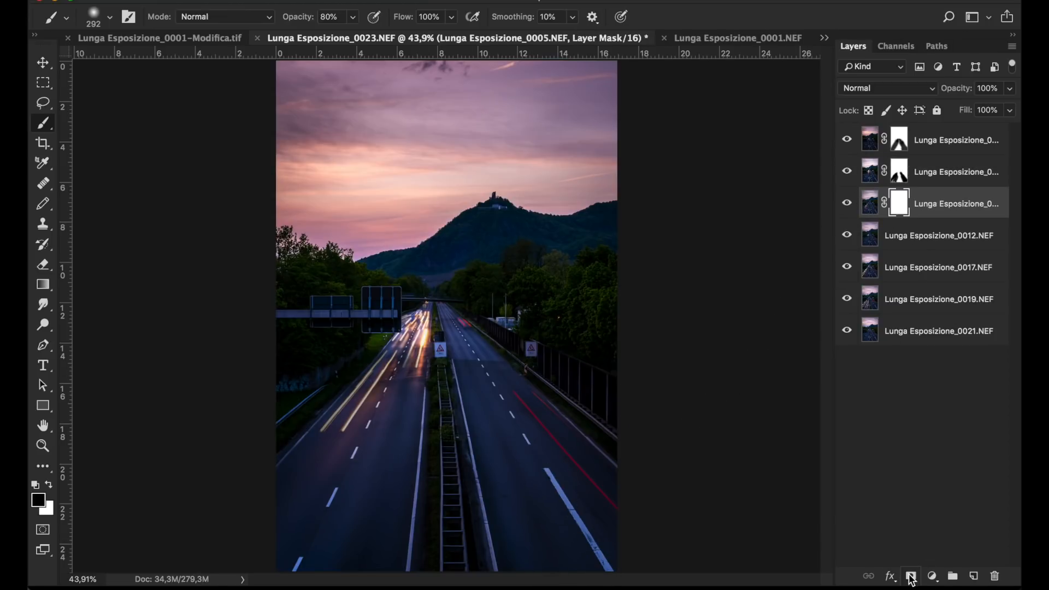
mouse_move(533, 437)
left_mouse_down()
mouse_move(589, 543)
mouse_move(516, 441)
mouse_move(654, 520)
mouse_move(650, 534)
left_mouse_up()
left_click(48, 485)
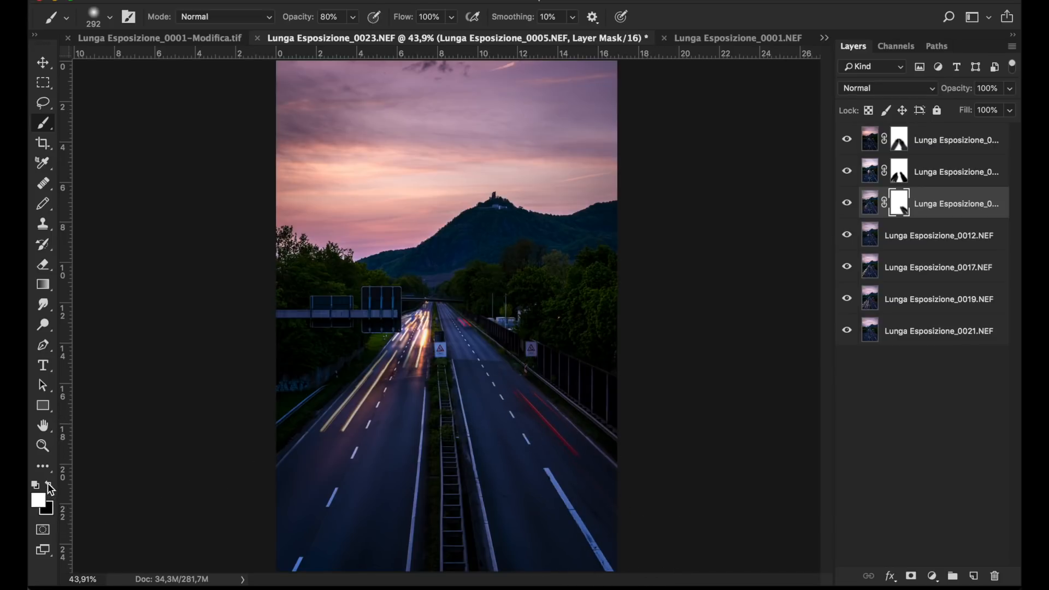
mouse_move(522, 402)
left_mouse_down()
mouse_move(646, 505)
mouse_move(543, 419)
mouse_move(669, 549)
mouse_move(546, 408)
mouse_move(632, 487)
mouse_move(537, 388)
mouse_move(640, 516)
left_mouse_up()
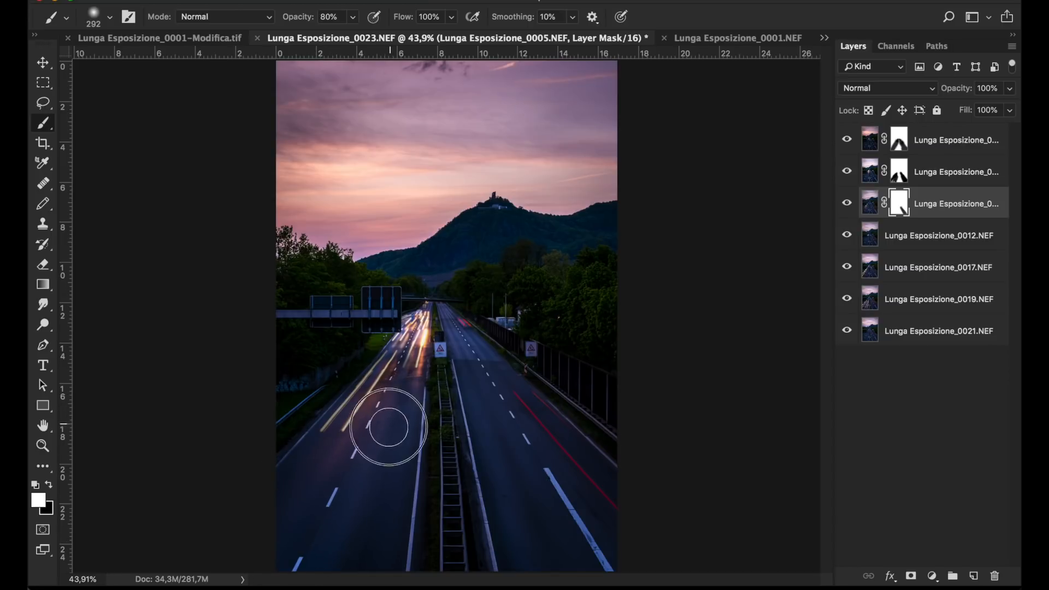
Add a layer mask to Lunga Esposizione_0012.NEF and paint black over the lower left carriageway on the Lunga Esposizione_0005.NEF mask
left_click(909, 240)
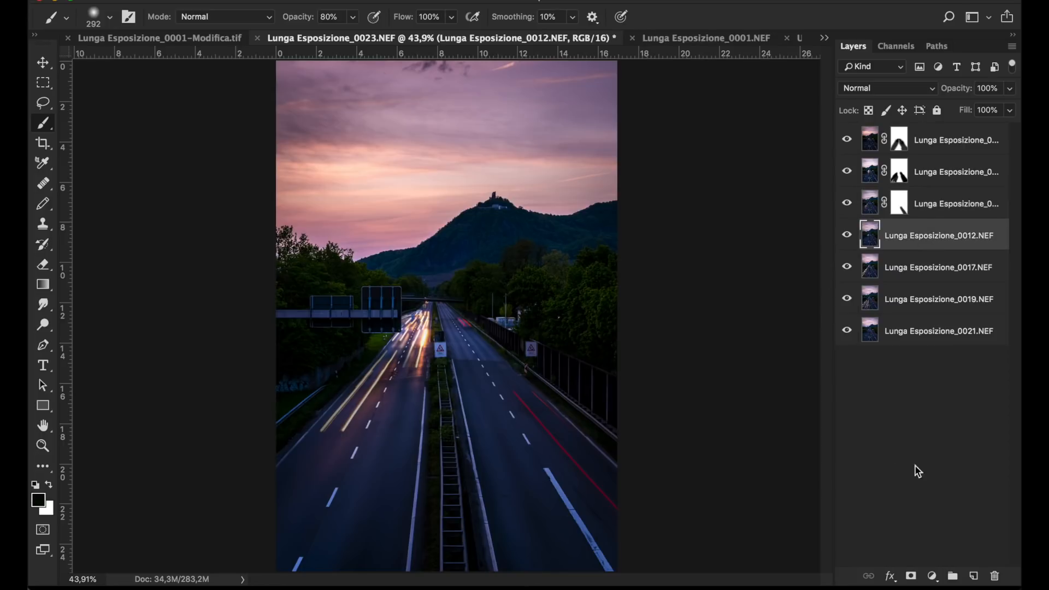
left_click(910, 576)
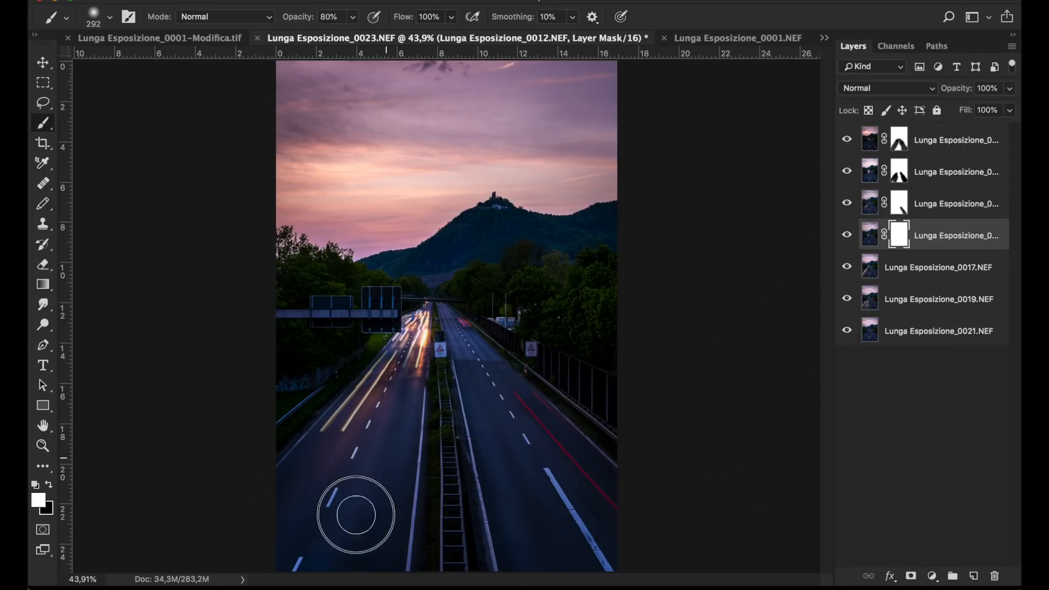
left_click(899, 214)
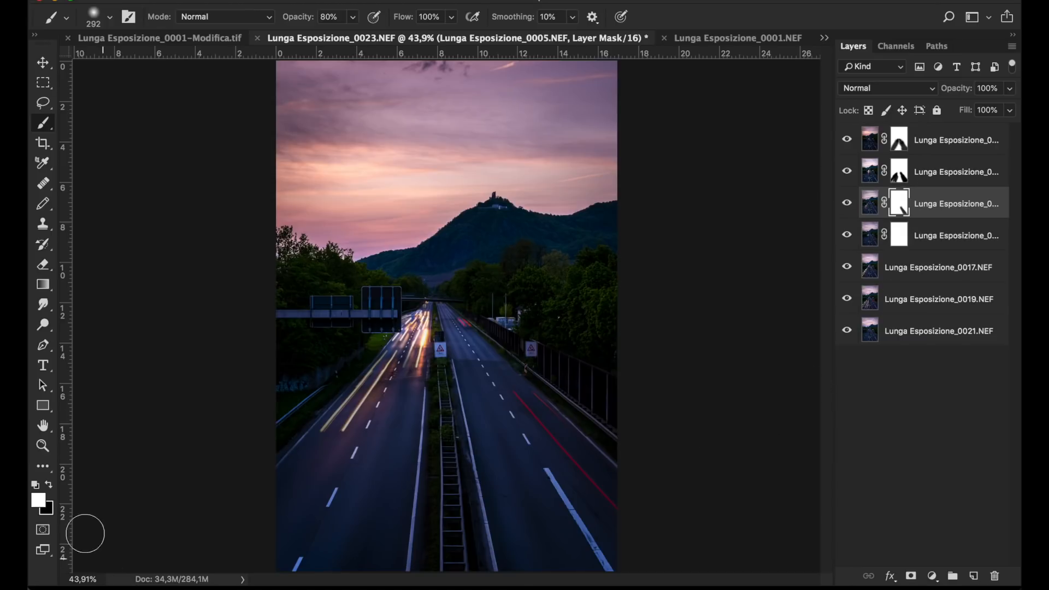
left_click(50, 485)
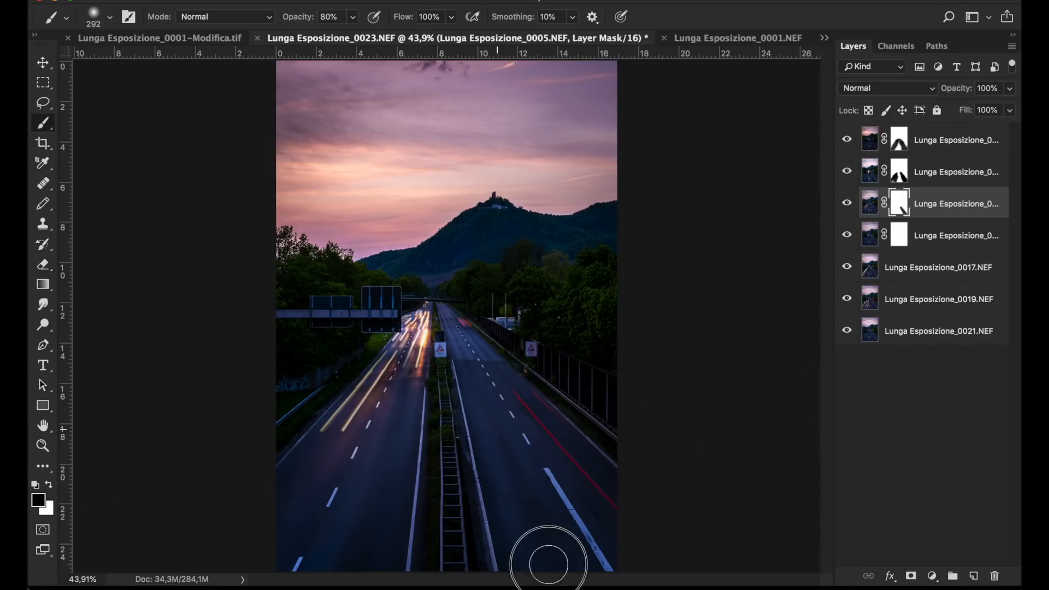
left_click_drag(335, 468, 302, 495)
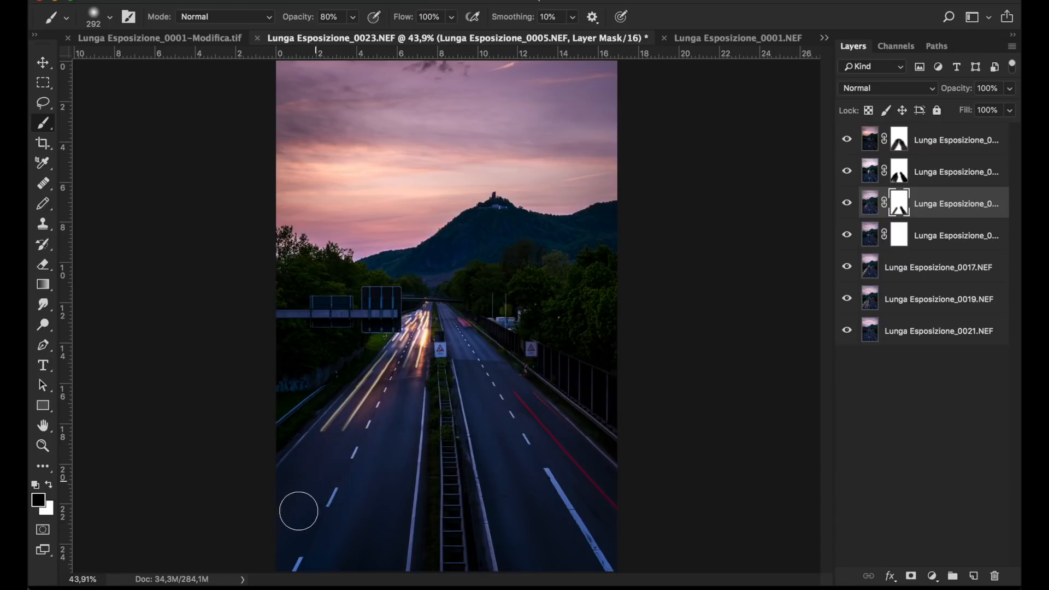
Paint black on the Lunga Esposizione_0012.NEF mask over the left carriageway, and over the right one with a brush of about 465 px
left_click(900, 240)
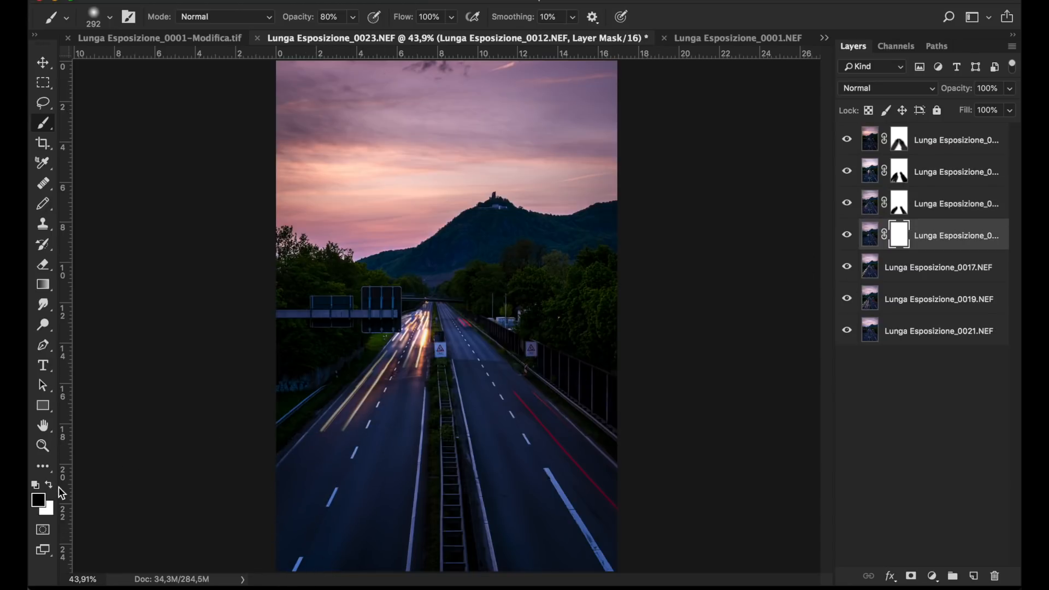
mouse_move(398, 447)
left_mouse_down()
mouse_move(322, 457)
mouse_move(276, 513)
mouse_move(332, 454)
mouse_move(315, 467)
mouse_move(317, 451)
mouse_move(286, 521)
mouse_move(323, 447)
mouse_move(339, 425)
mouse_move(301, 492)
mouse_move(356, 426)
mouse_move(317, 481)
left_mouse_up()
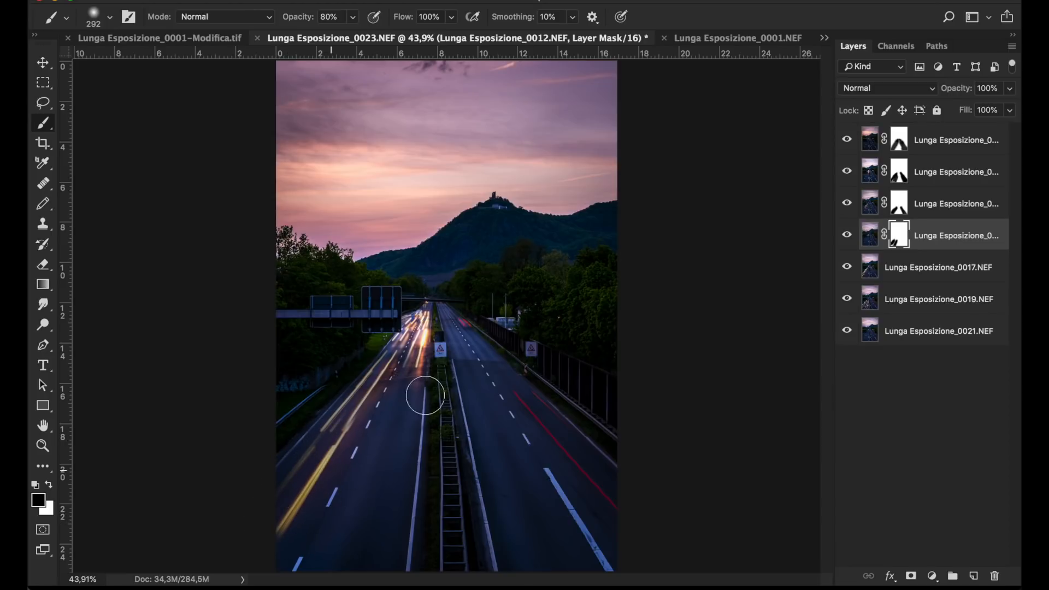
left_click_drag(530, 478, 565, 498, "ctrl+alt")
mouse_move(494, 377)
left_mouse_down()
mouse_move(512, 474)
mouse_move(579, 582)
left_mouse_up()
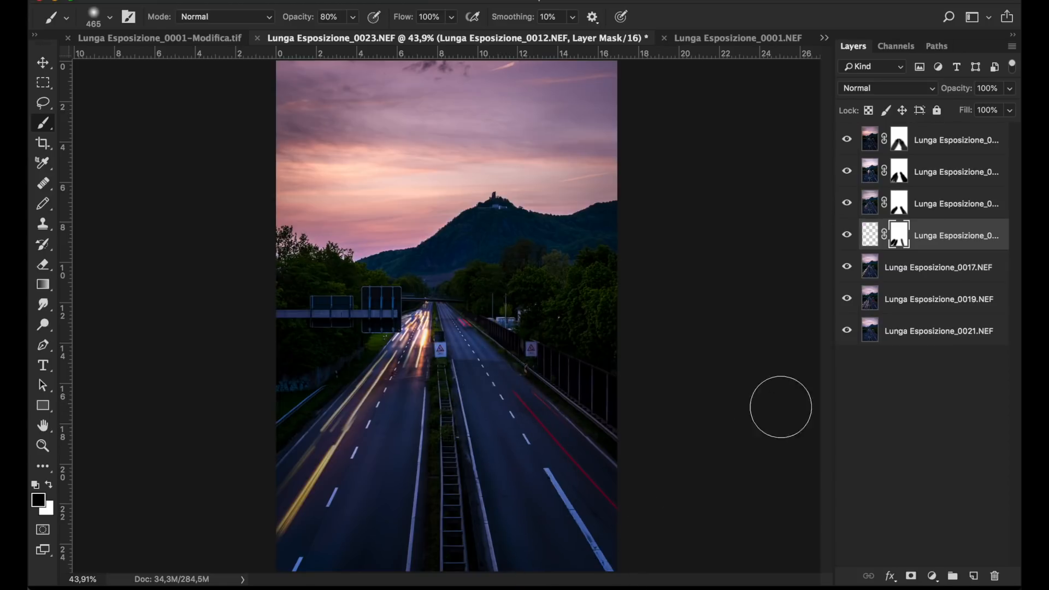
Mask Lunga Esposizione_0017.NEF and paint black along both carriageways to reveal the light trails of the layer below
left_click(874, 279)
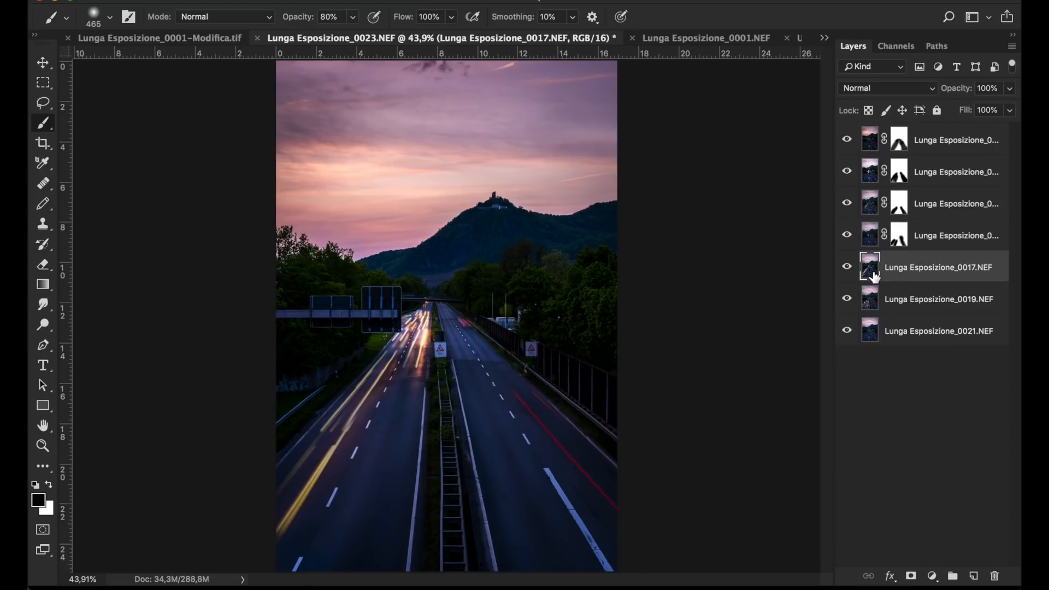
left_click(910, 576)
left_click_drag(610, 589, 491, 369)
mouse_move(364, 477)
left_mouse_down()
mouse_move(350, 531)
mouse_move(411, 446)
mouse_move(362, 531)
left_mouse_up()
left_click_drag(405, 408, 345, 564)
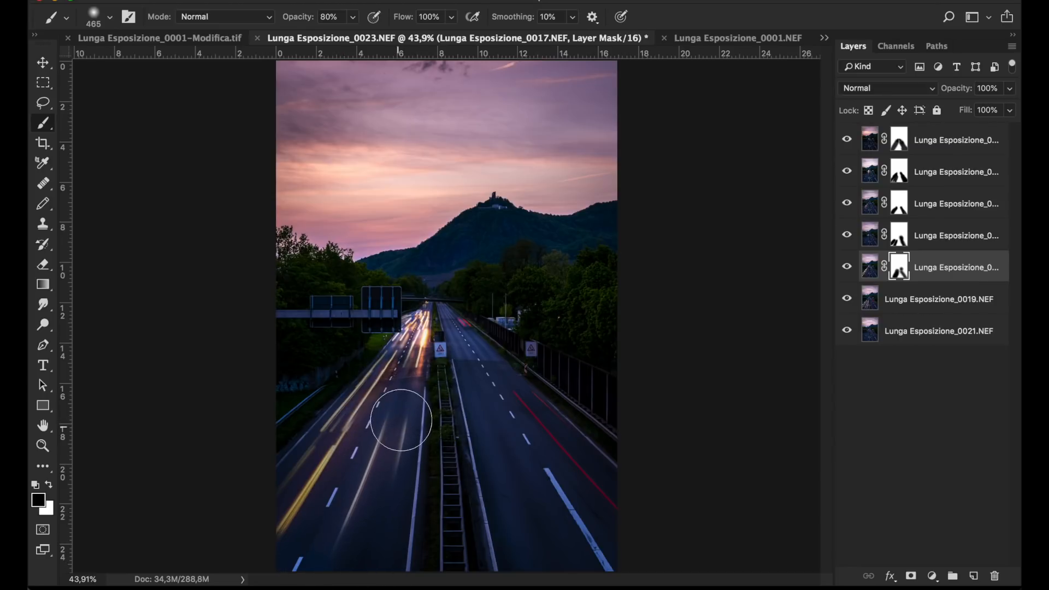
mouse_move(410, 403)
left_mouse_down()
mouse_move(358, 535)
mouse_move(338, 545)
left_mouse_up()
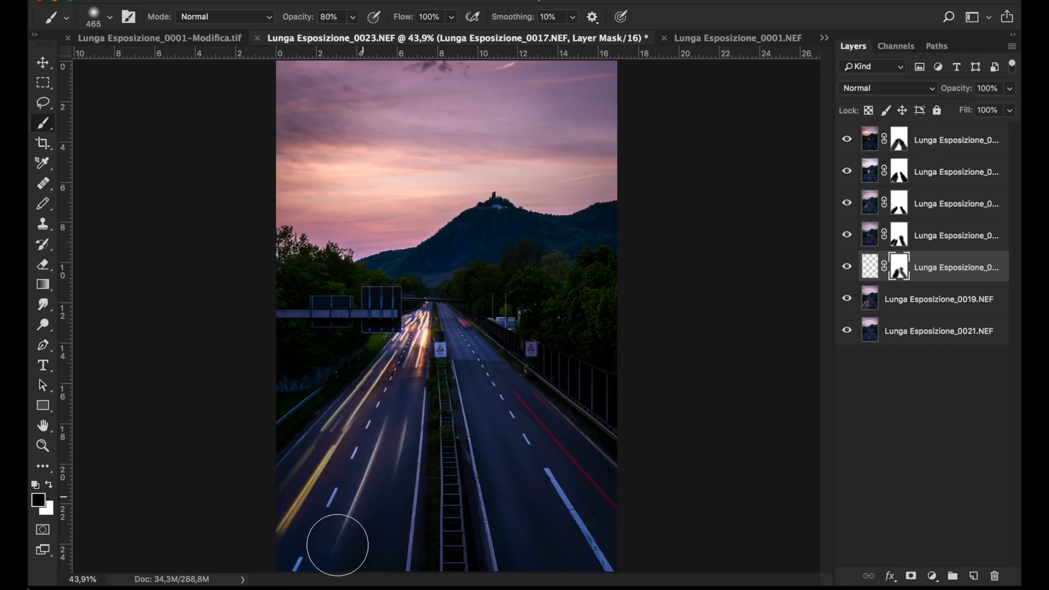
Mask Lunga Esposizione_0019.NEF, paint black over the left carriageway, and paint white along its faint light trail to restore it
left_click(911, 303)
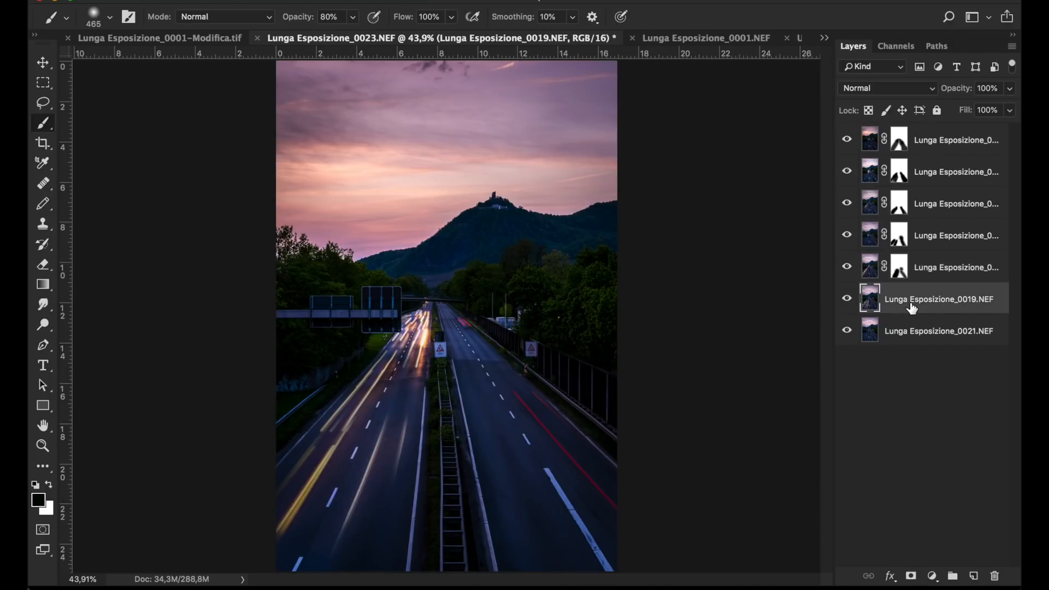
left_click(911, 577)
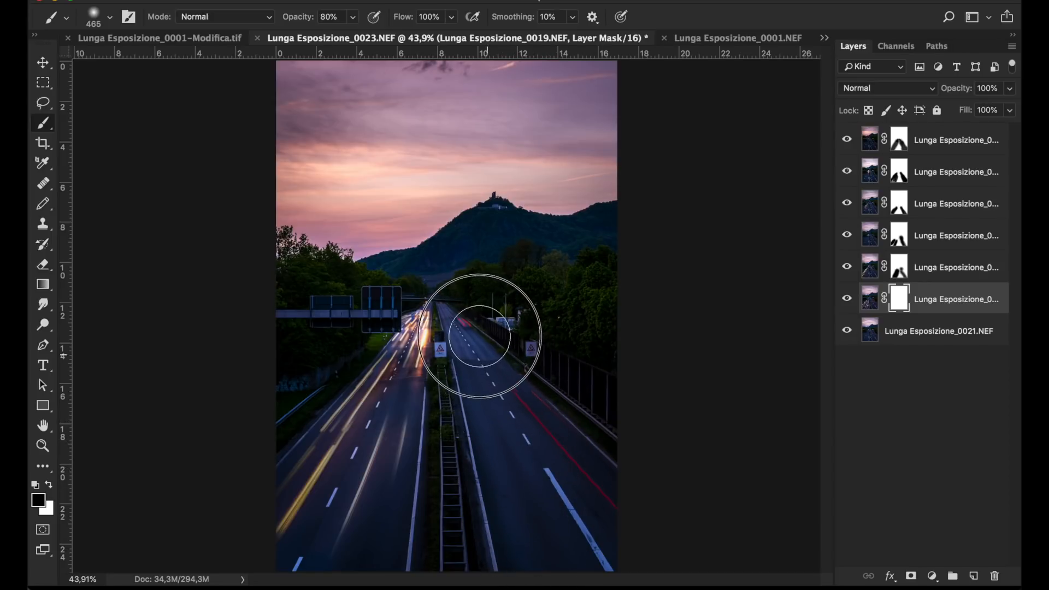
mouse_move(388, 454)
left_mouse_down()
mouse_move(402, 410)
mouse_move(356, 543)
left_mouse_up()
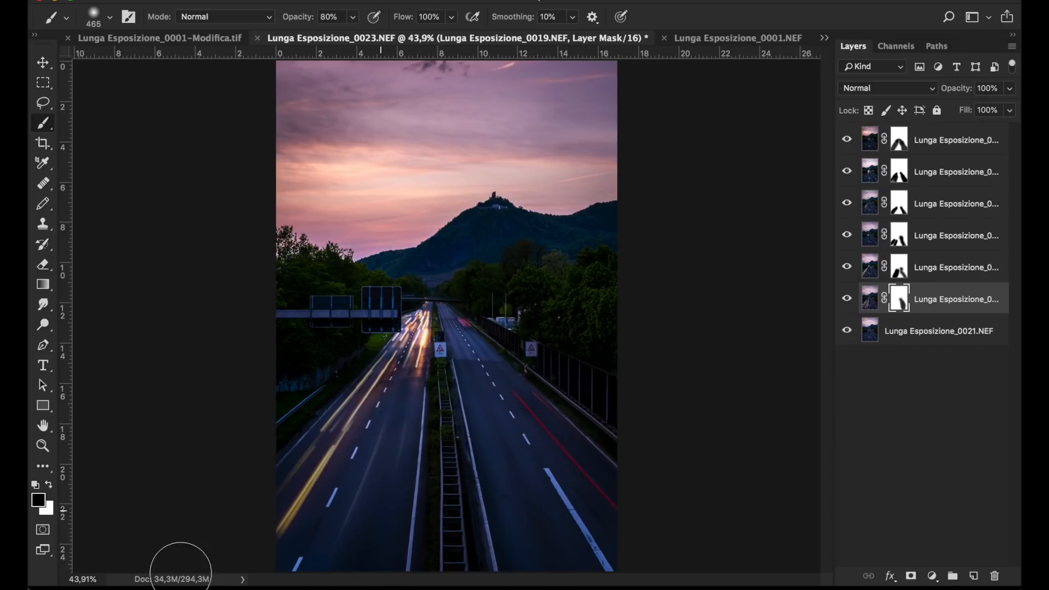
key("x")
mouse_move(393, 452)
left_mouse_down()
mouse_move(380, 478)
mouse_move(395, 434)
left_mouse_up()
left_click_drag(415, 400, 347, 562)
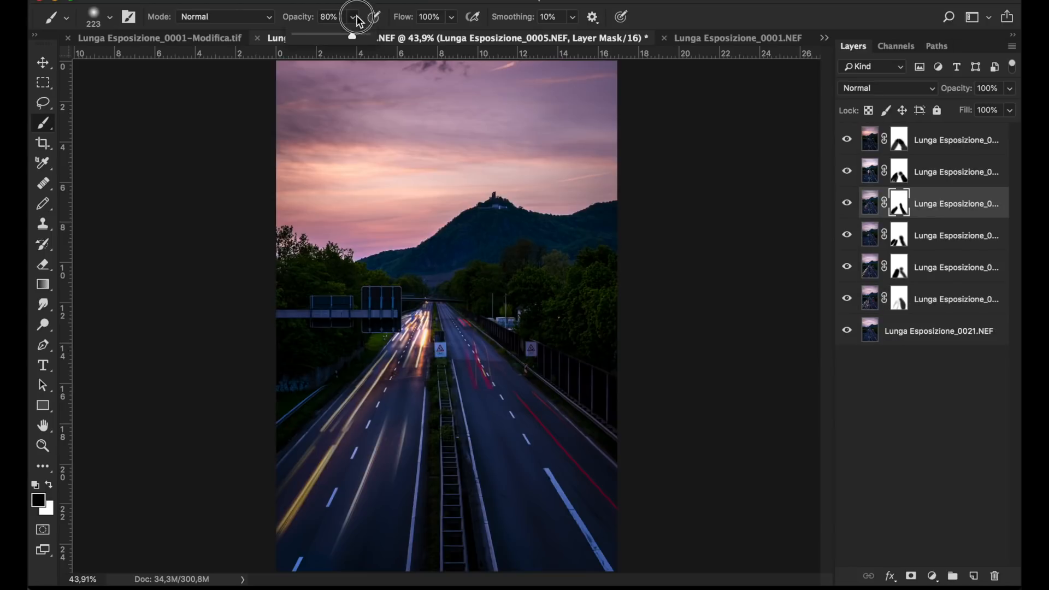
Set the brush opacity to 100% and paint black on the Lunga Esposizione_0005.NEF mask around the short red trails on the right carriageway
mouse_move(358, 22)
left_mouse_down()
mouse_move(353, 36)
mouse_move(367, 35)
left_mouse_up()
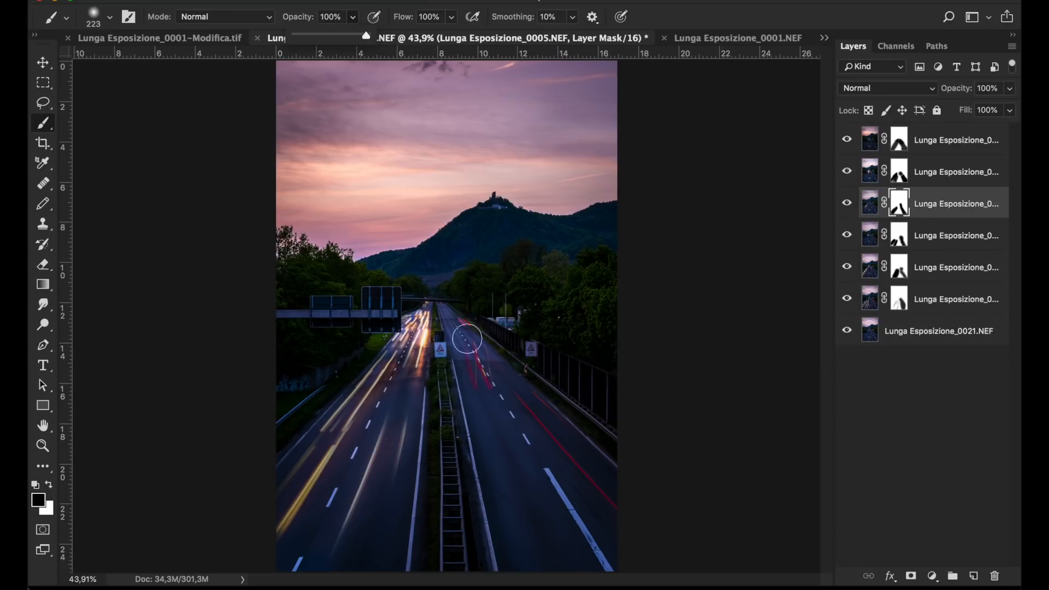
left_click(488, 403)
left_click(488, 407)
left_click_drag(471, 350, 506, 413)
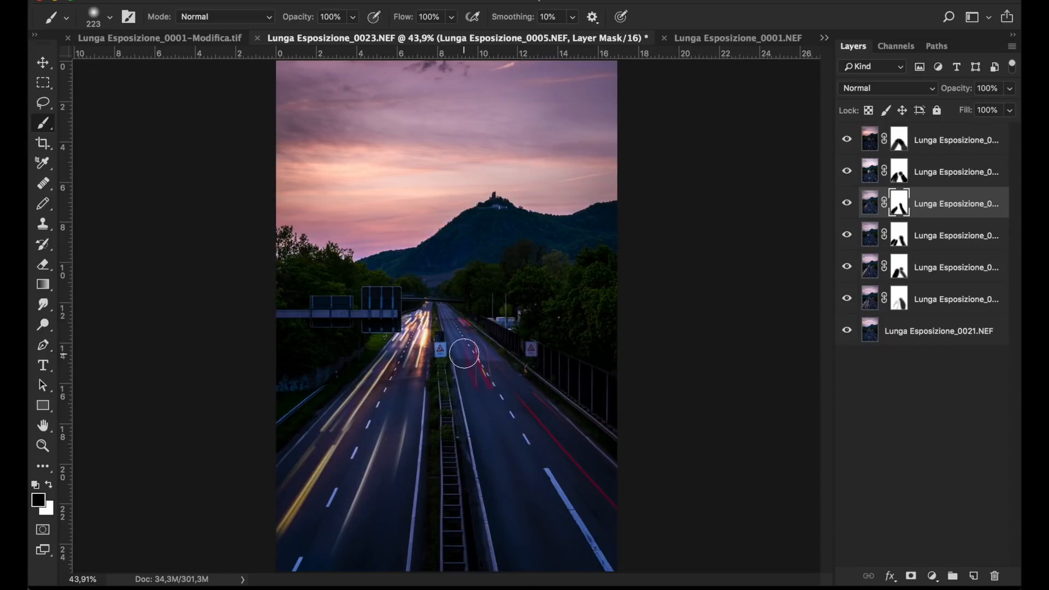
mouse_move(471, 342)
left_mouse_down()
mouse_move(489, 390)
mouse_move(494, 375)
mouse_move(473, 343)
mouse_move(486, 387)
mouse_move(484, 365)
left_mouse_up()
Touch up the Lunga Esposizione_0005.NEF mask along the left carriageway's near trail and beside the red trails on the right carriageway
mouse_move(396, 438)
left_mouse_down()
mouse_move(400, 471)
mouse_move(389, 488)
mouse_move(398, 456)
mouse_move(367, 557)
left_mouse_up()
left_click(368, 560)
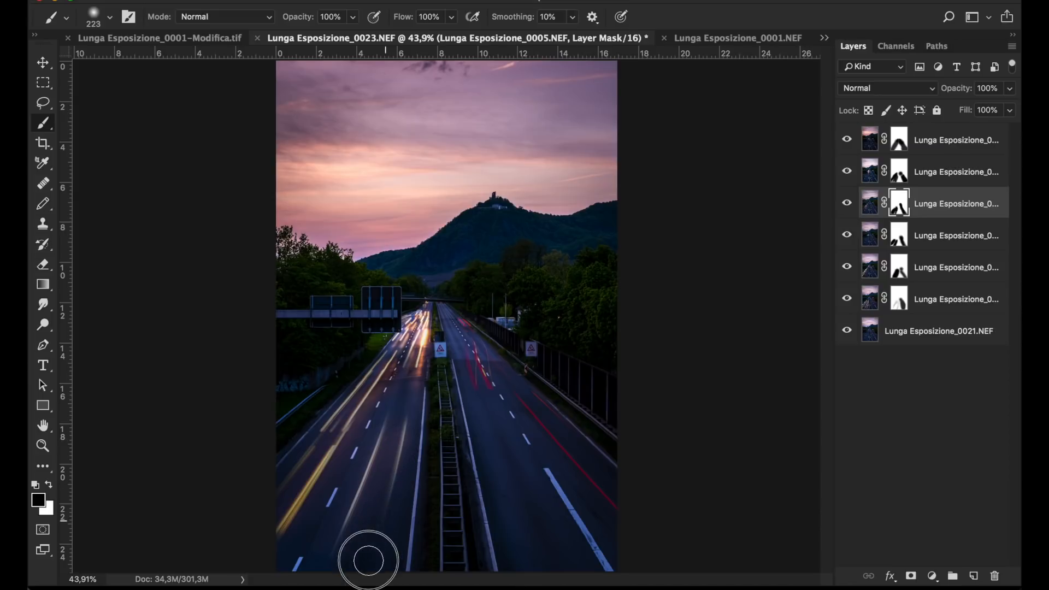
left_click_drag(389, 431, 328, 545)
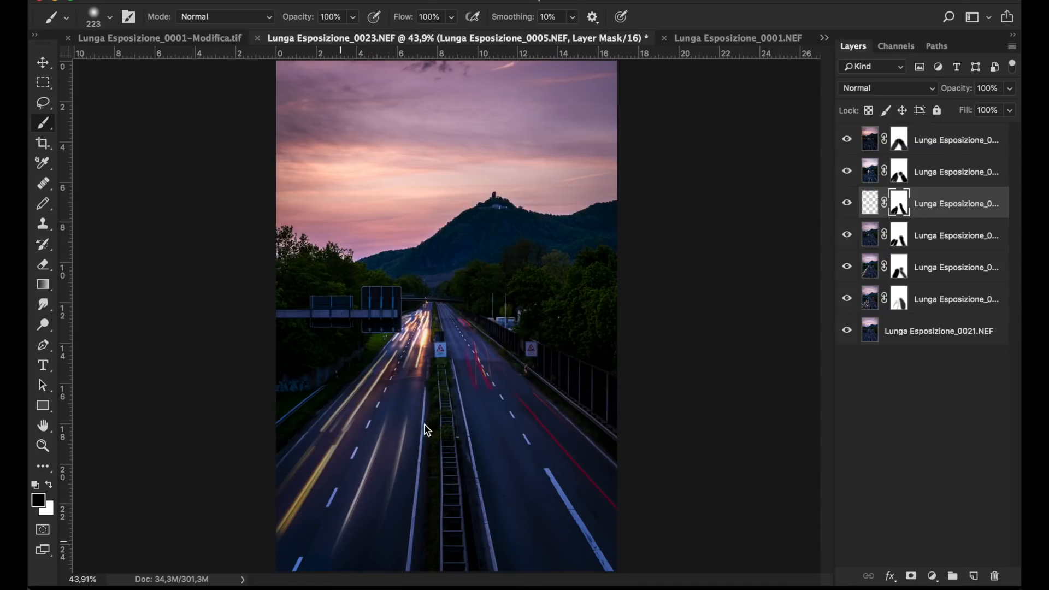
left_click_drag(479, 364, 513, 385)
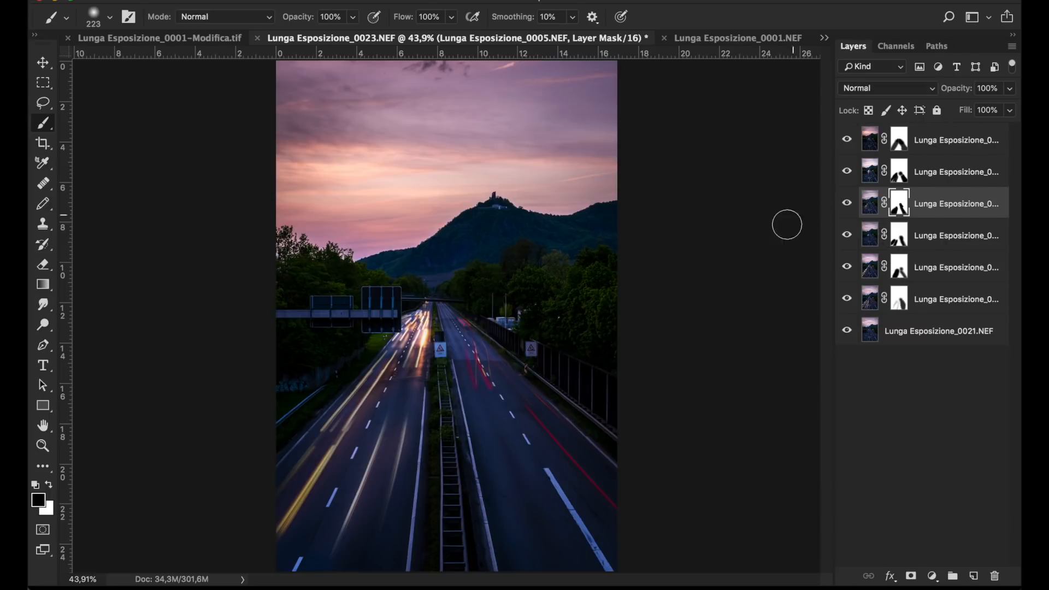
Merge all layers from Lunga Esposizione_0001.NEF down to Lunga Esposizione_0021.NEF into a single layer
left_click(873, 145)
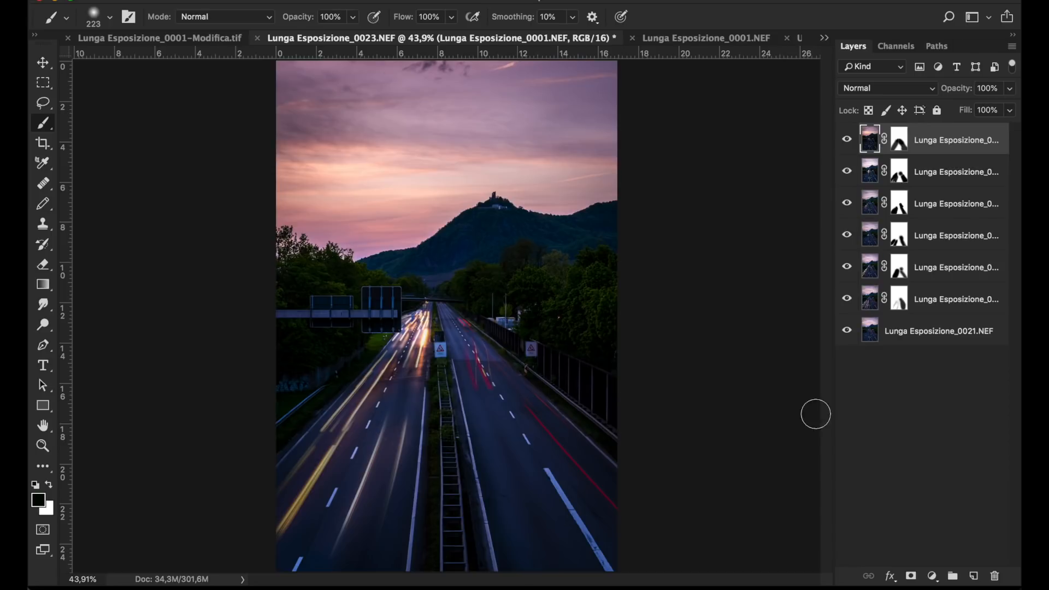
left_click(872, 341, "shift")
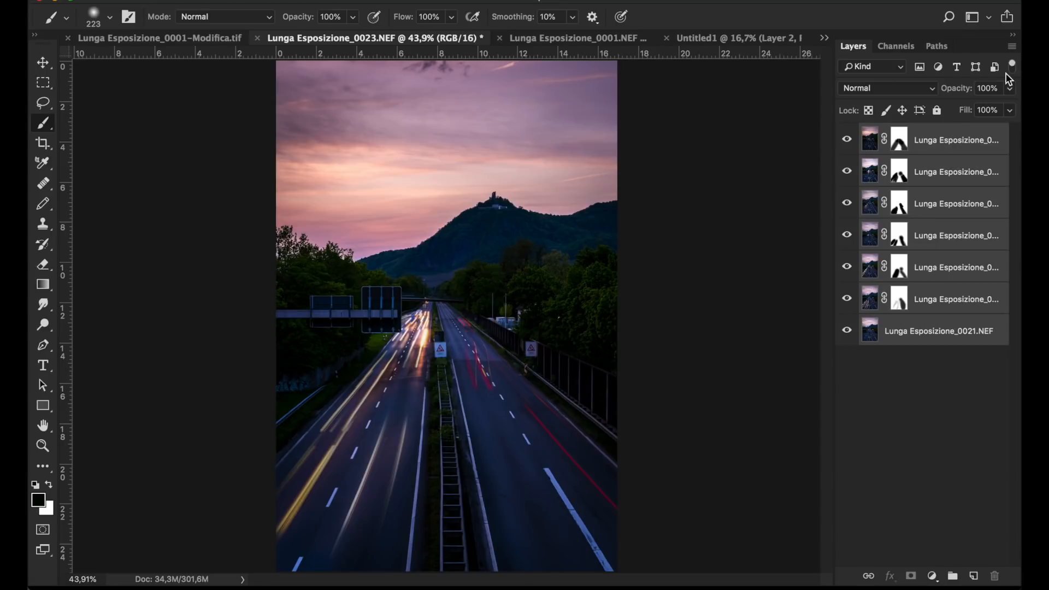
left_click(1012, 46)
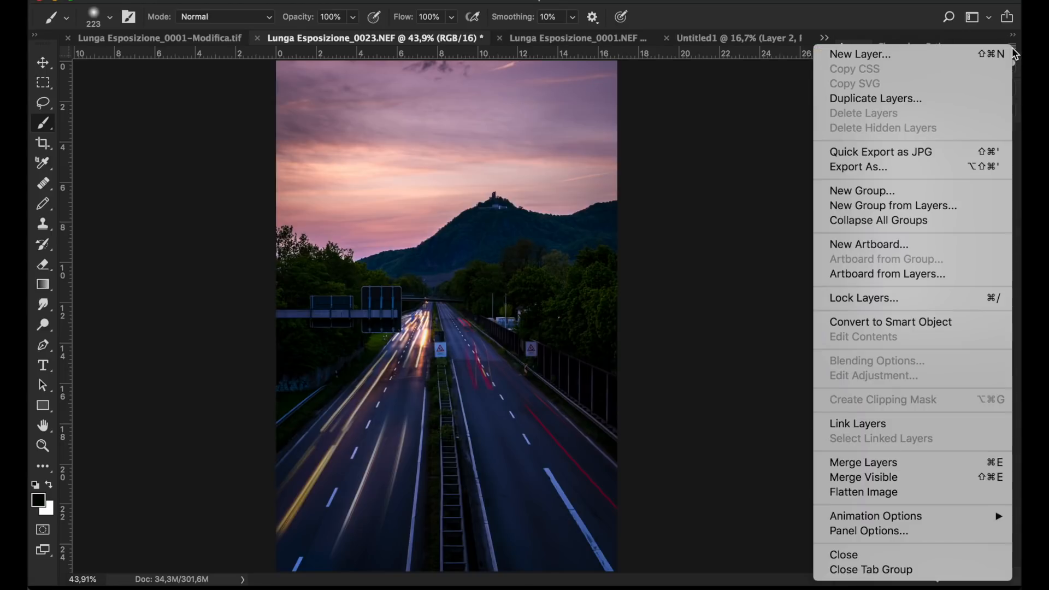
left_click(907, 466)
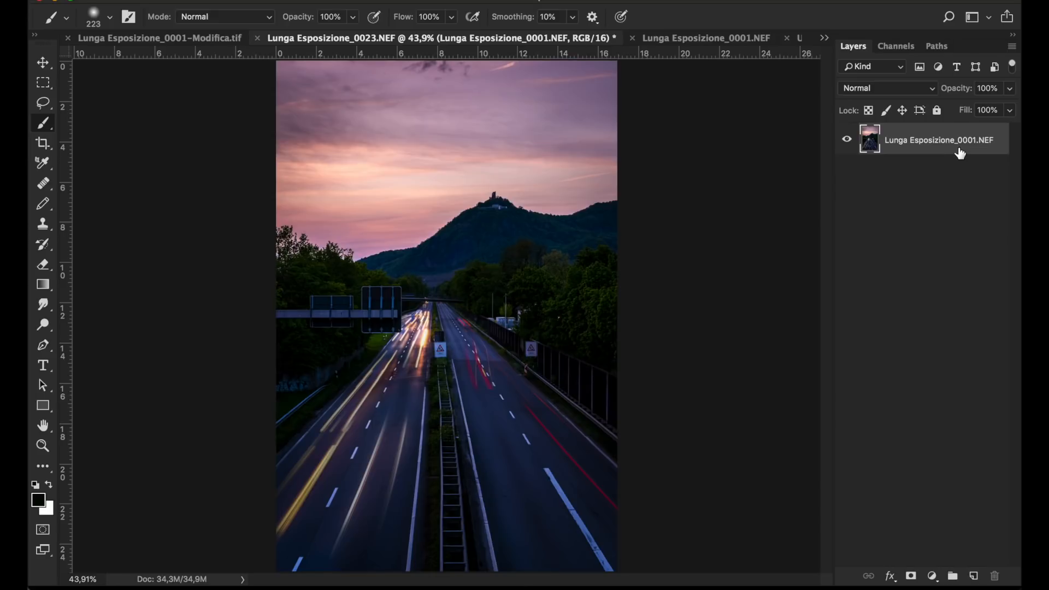
Add a Photo Filter adjustment layer using Warming Filter (85) at 25% density
left_click(932, 574)
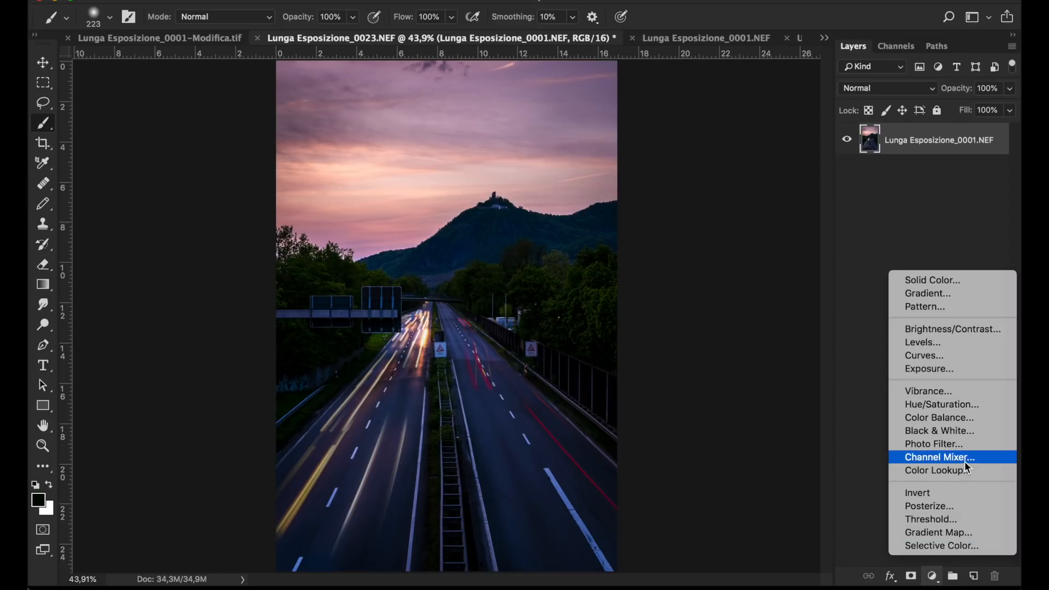
left_click(965, 445)
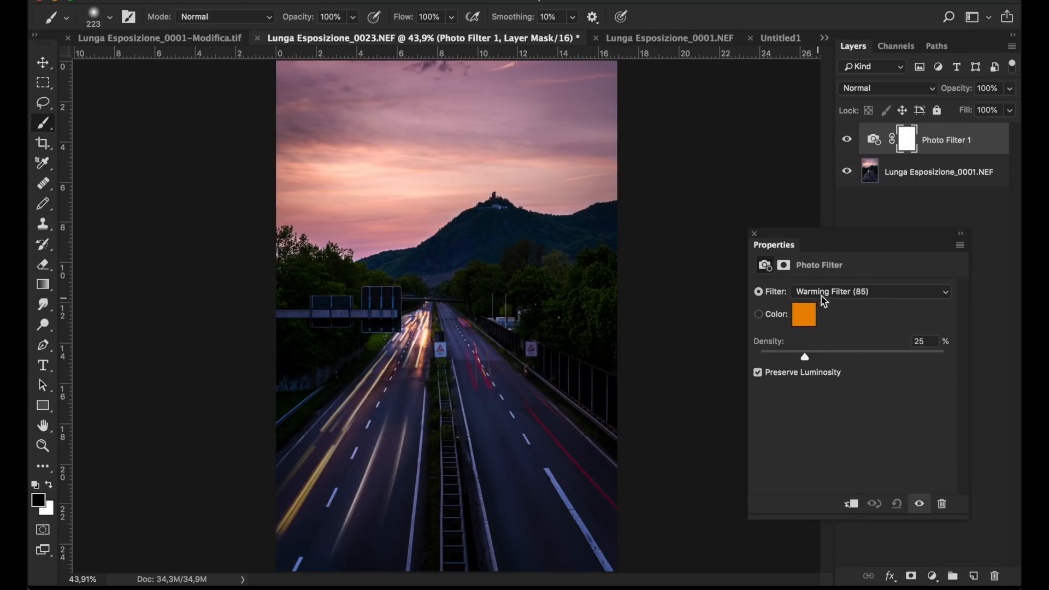
left_click(754, 234)
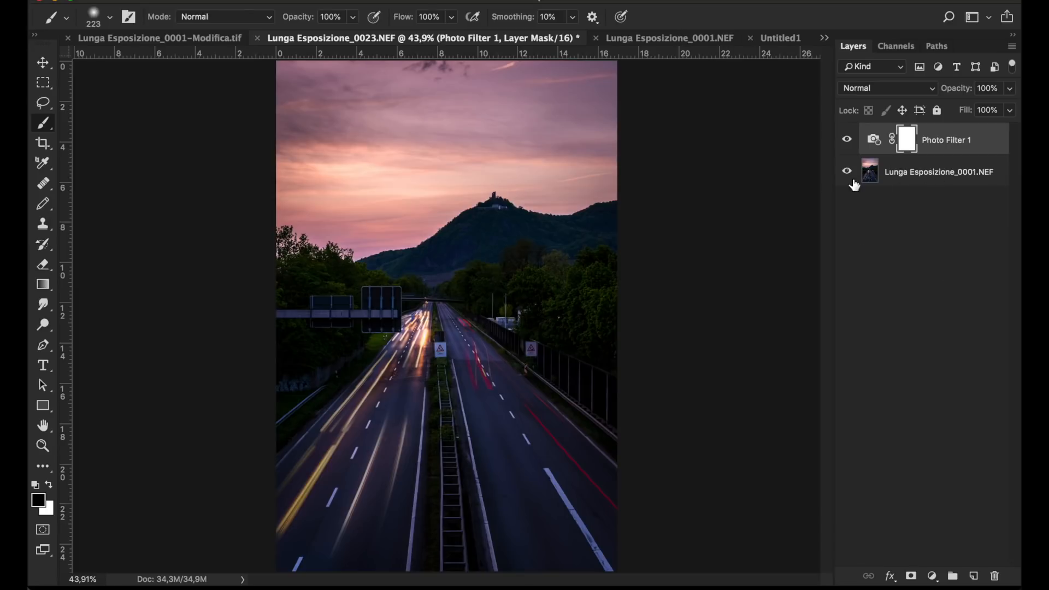
Add a Curves adjustment layer with a gentle S-shaped RGB curve, slightly lowering the shadows and raising the highlights
left_click(932, 577)
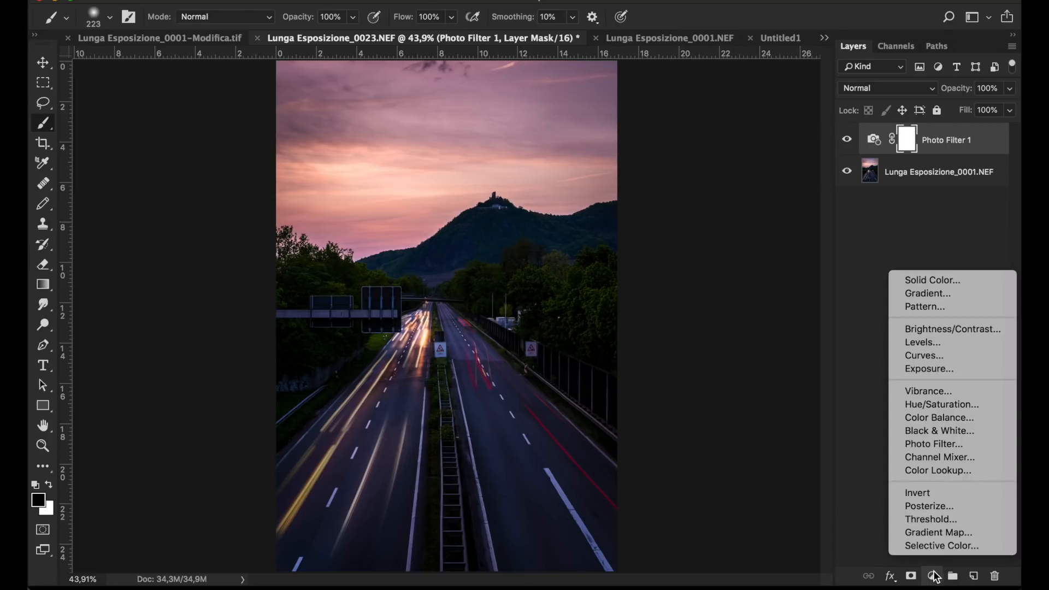
left_click(944, 356)
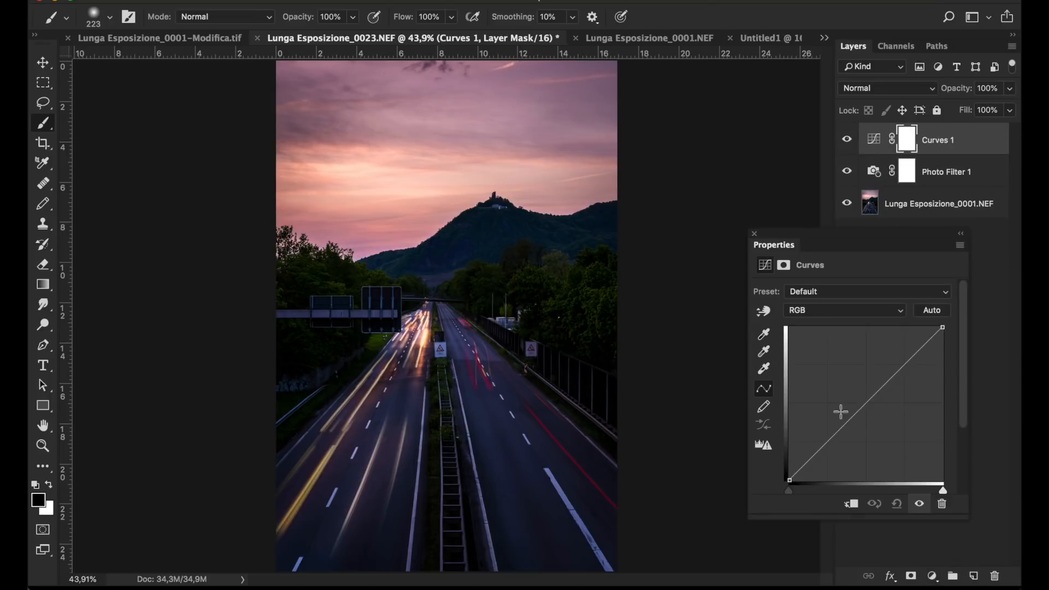
left_click(834, 433)
left_click(893, 377)
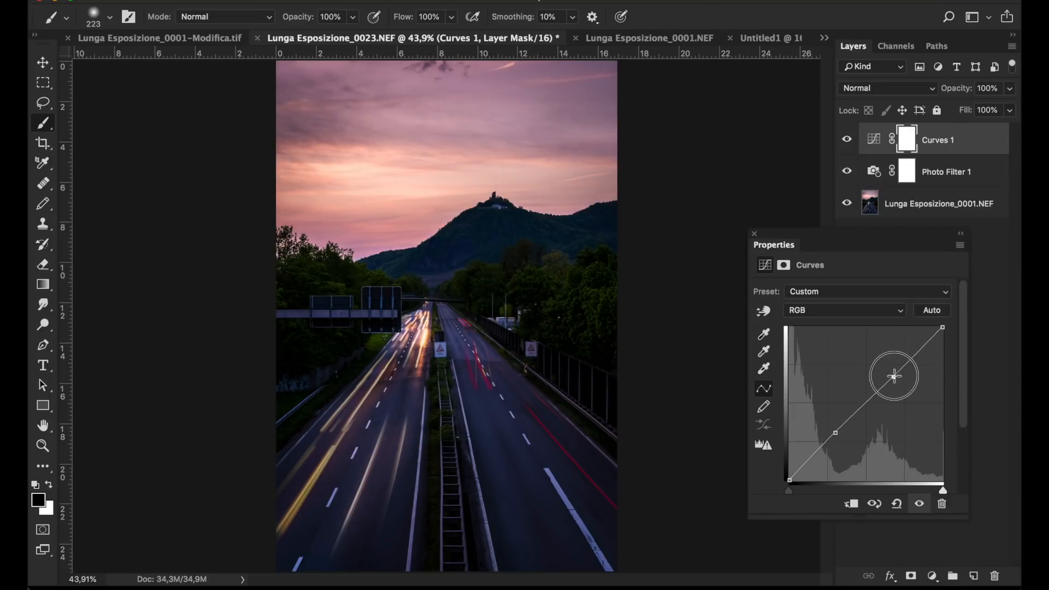
left_click(836, 434)
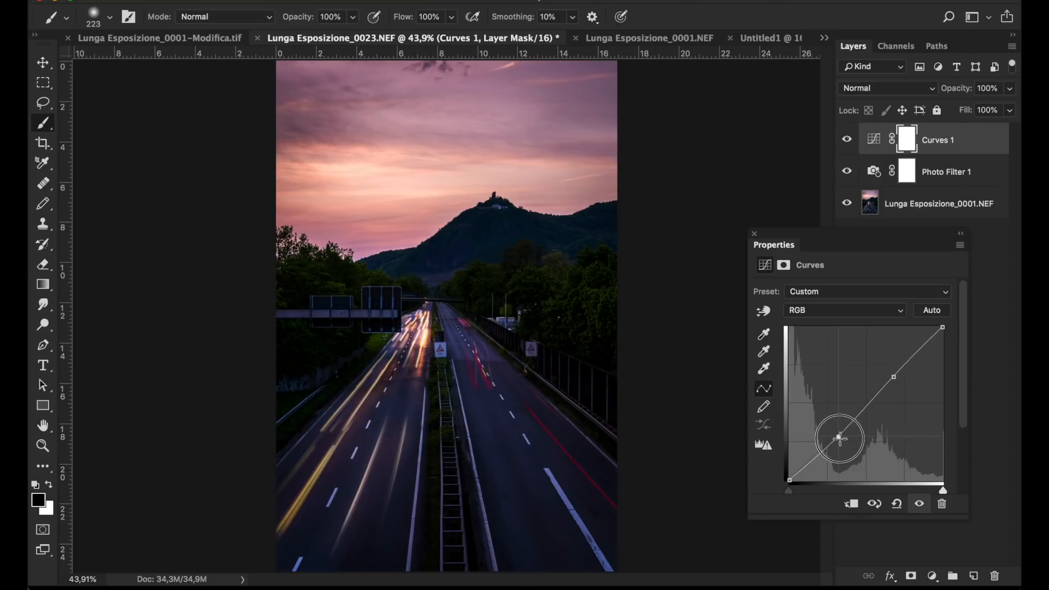
left_click_drag(894, 376, 897, 376)
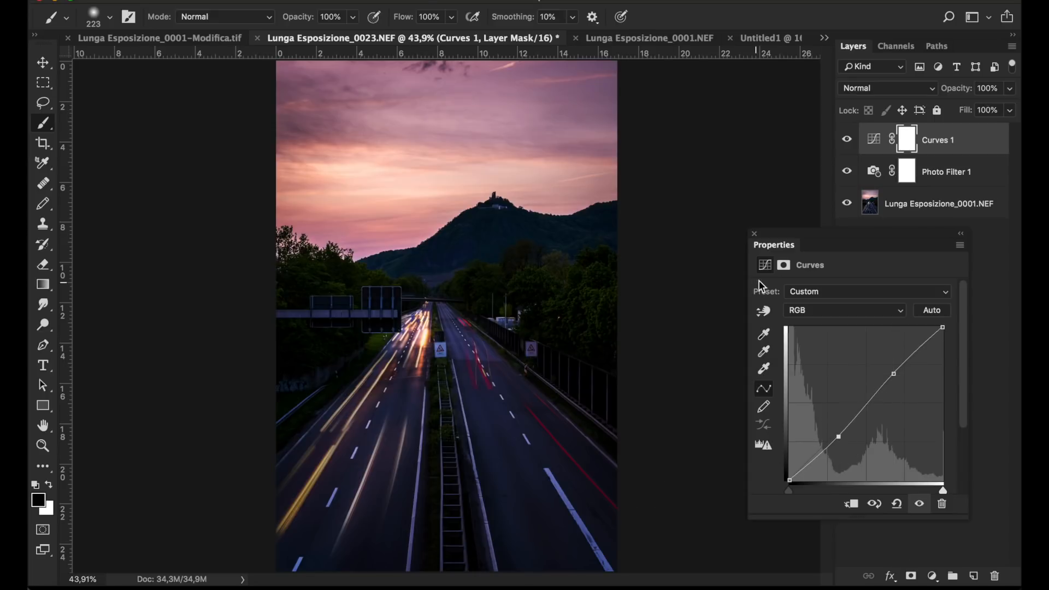
left_click(755, 234)
Add a Solid Color fill layer above the curves adjustment in orange #e7913d
left_click(936, 578)
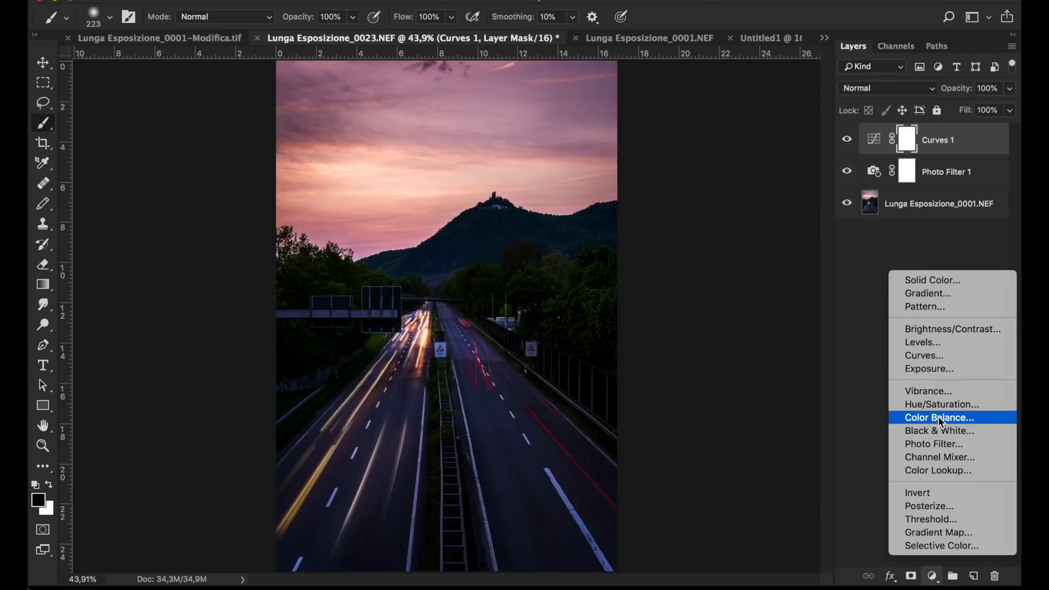
left_click(936, 278)
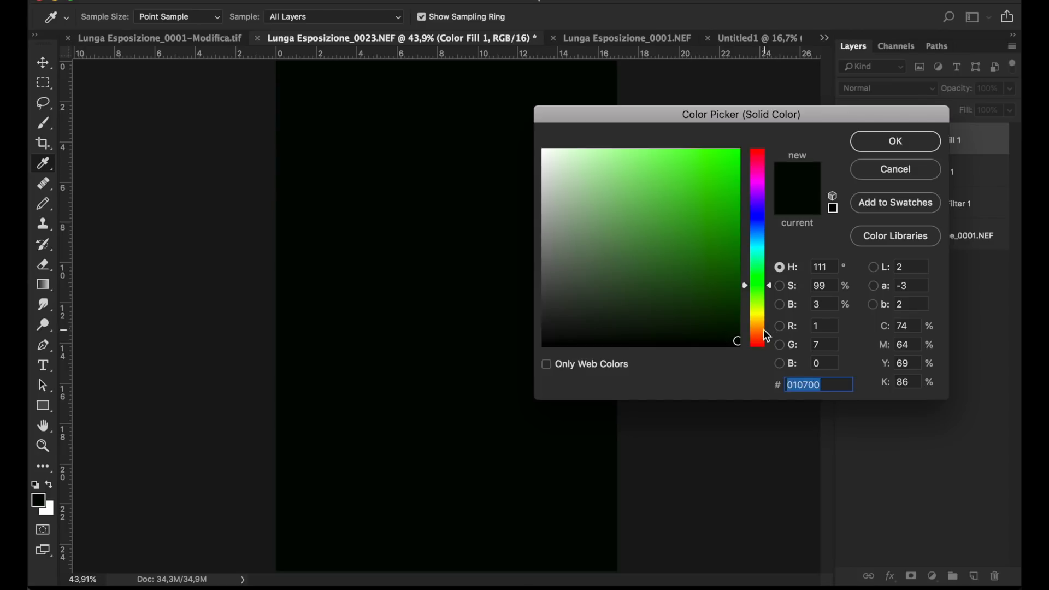
mouse_move(745, 331)
left_mouse_down()
mouse_move(760, 326)
mouse_move(745, 329)
left_mouse_up()
left_click(691, 162)
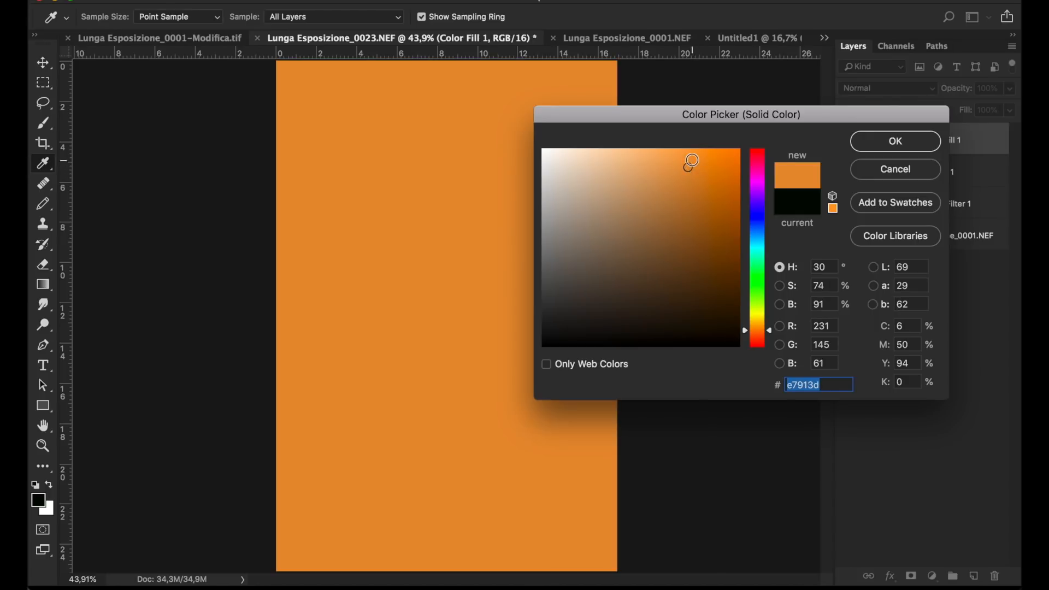
left_click(895, 144)
Set the orange fill layer's blend mode to Luminosity and its opacity to 10%
left_click(927, 89)
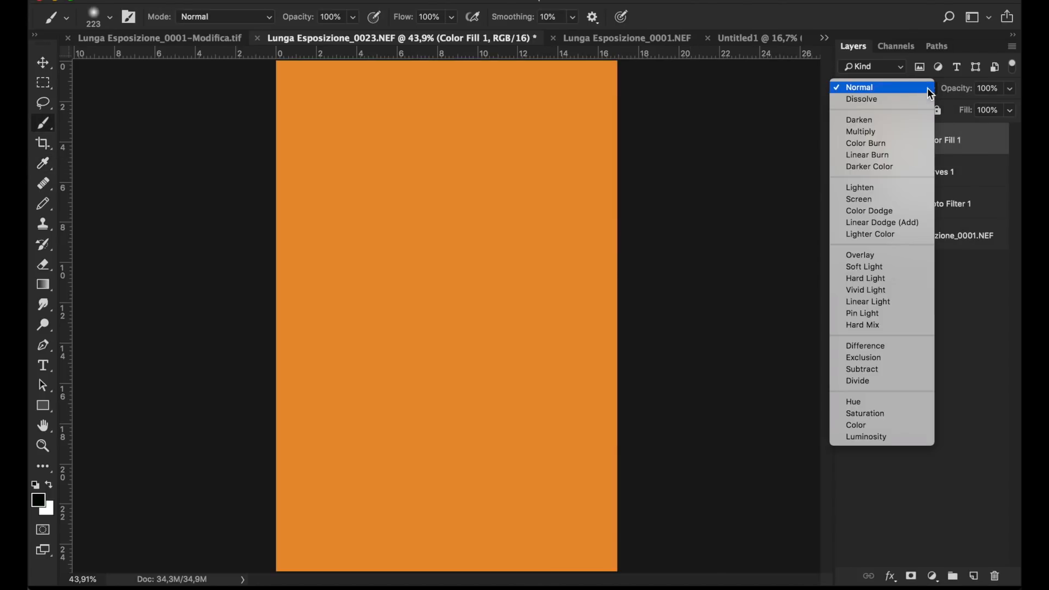
left_click(867, 437)
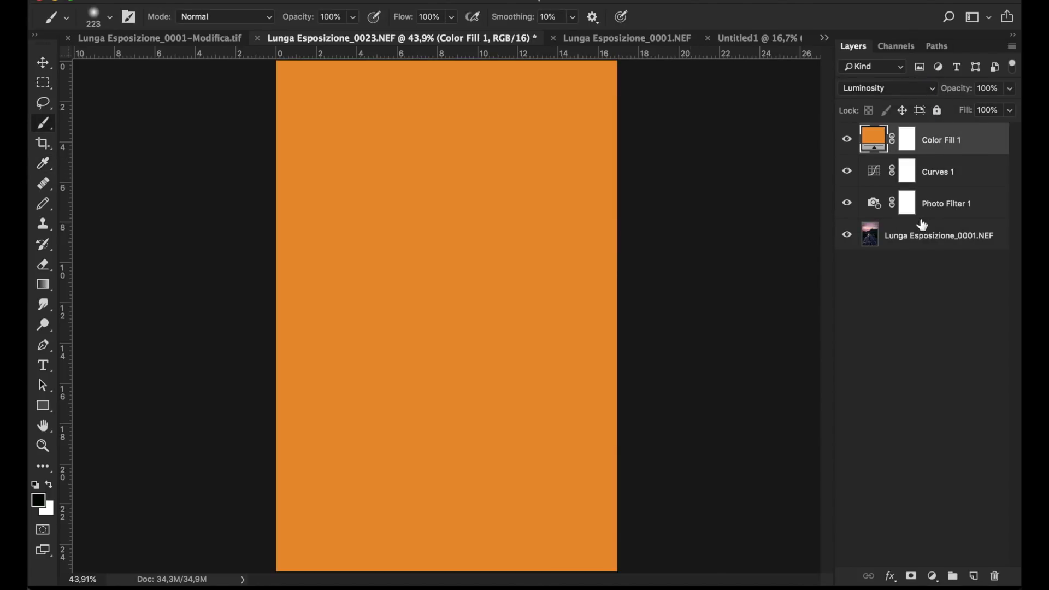
left_click(1010, 90)
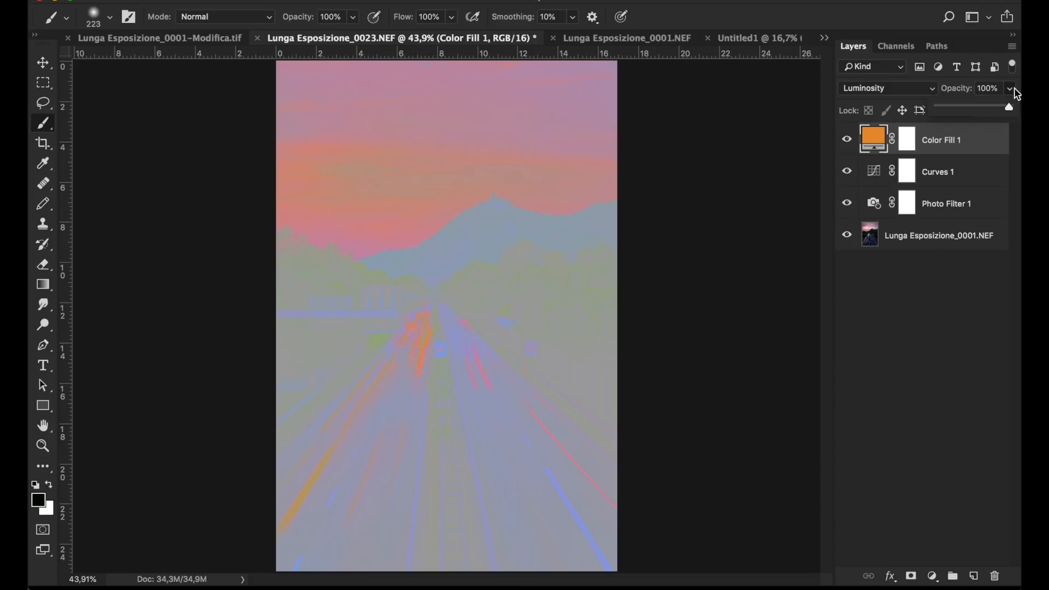
left_click_drag(954, 112, 947, 113)
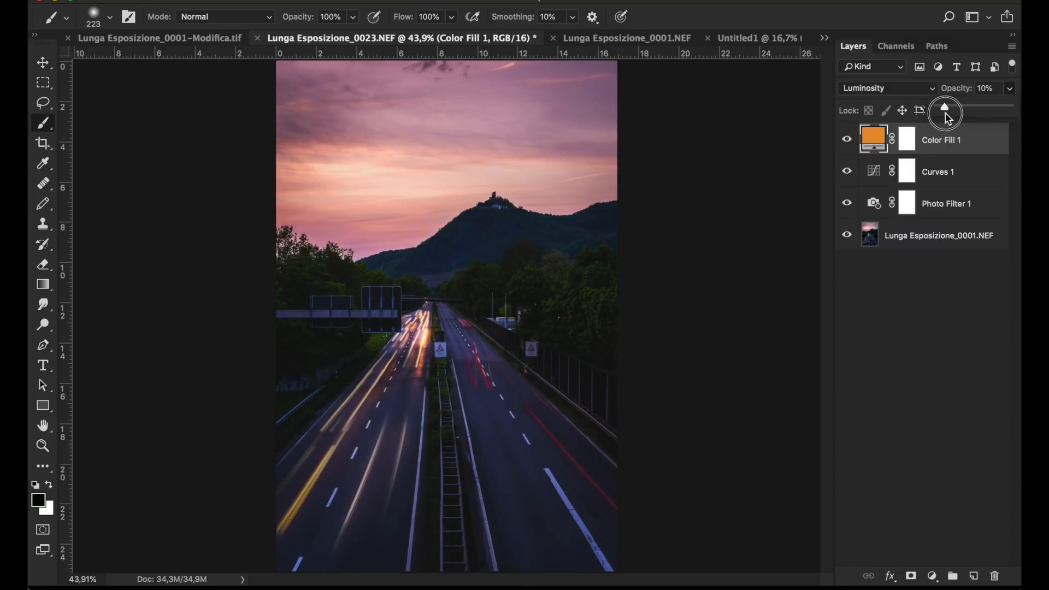
left_click_drag(945, 113, 945, 113)
Add a Hue/Saturation adjustment layer above the orange fill and raise the saturation slightly
left_click(933, 576)
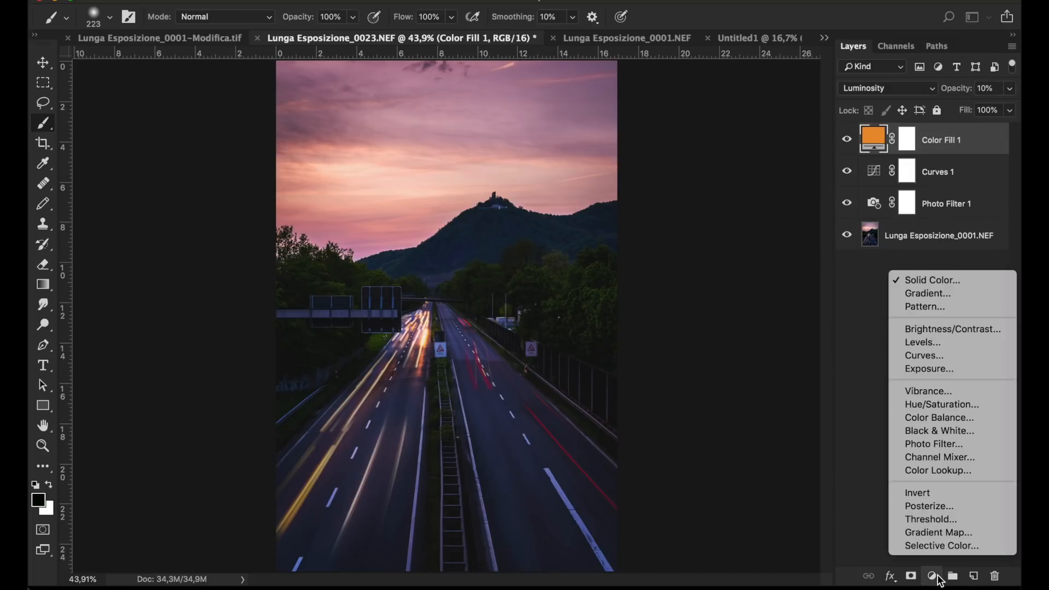
left_click(945, 404)
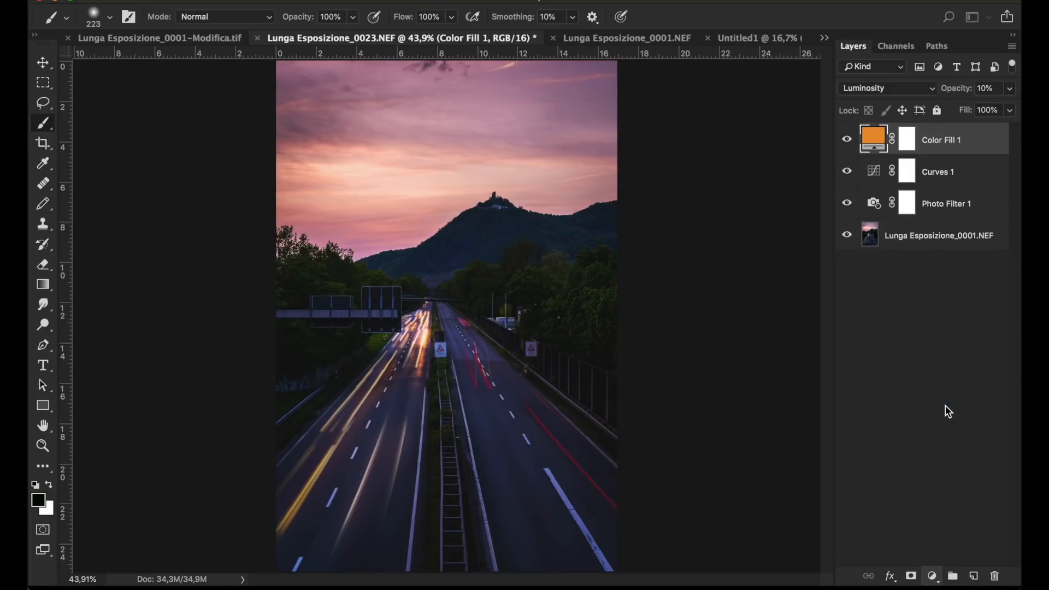
left_click_drag(853, 378, 870, 377)
left_click(754, 234)
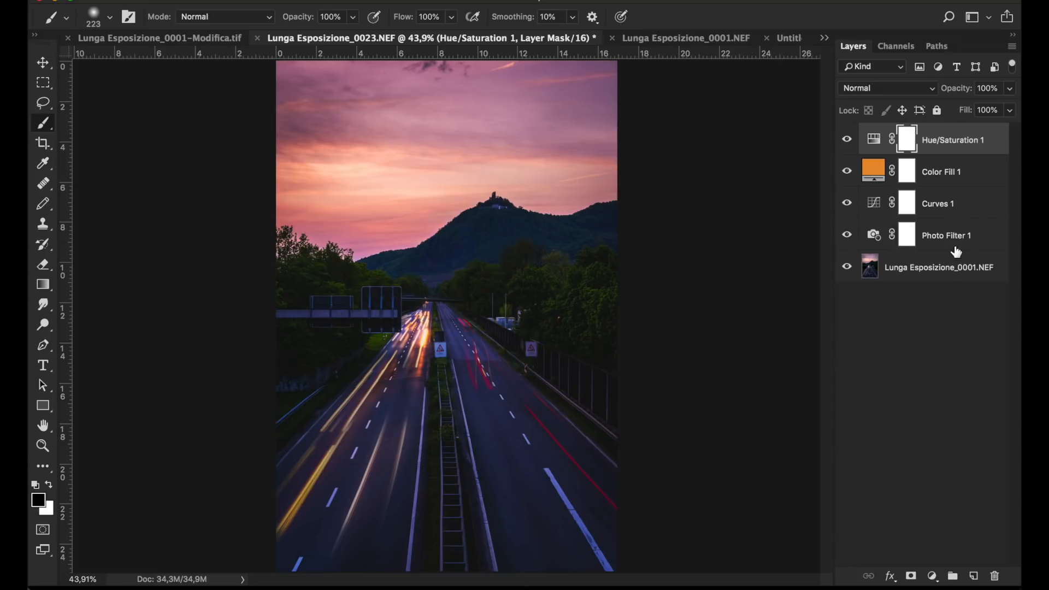
key("z")
left_click(543, 358)
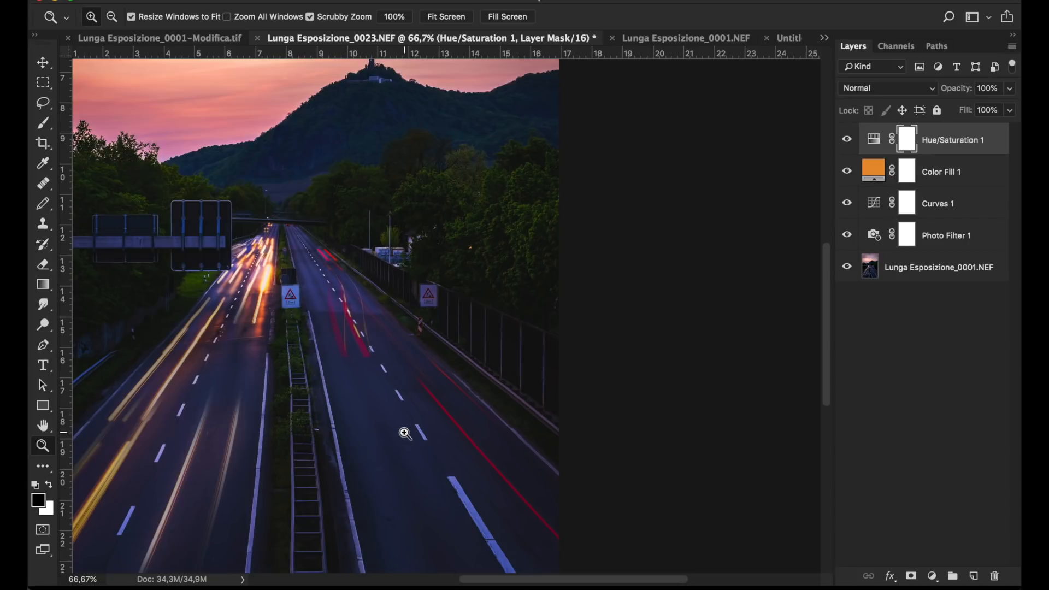
left_click_drag(380, 433, 444, 383)
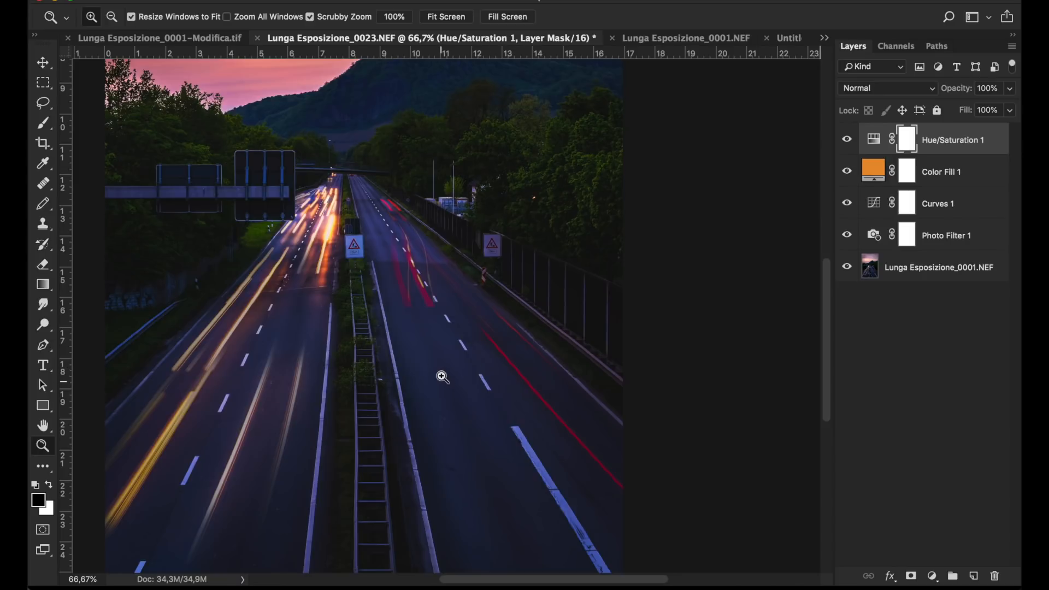
key("super+0")
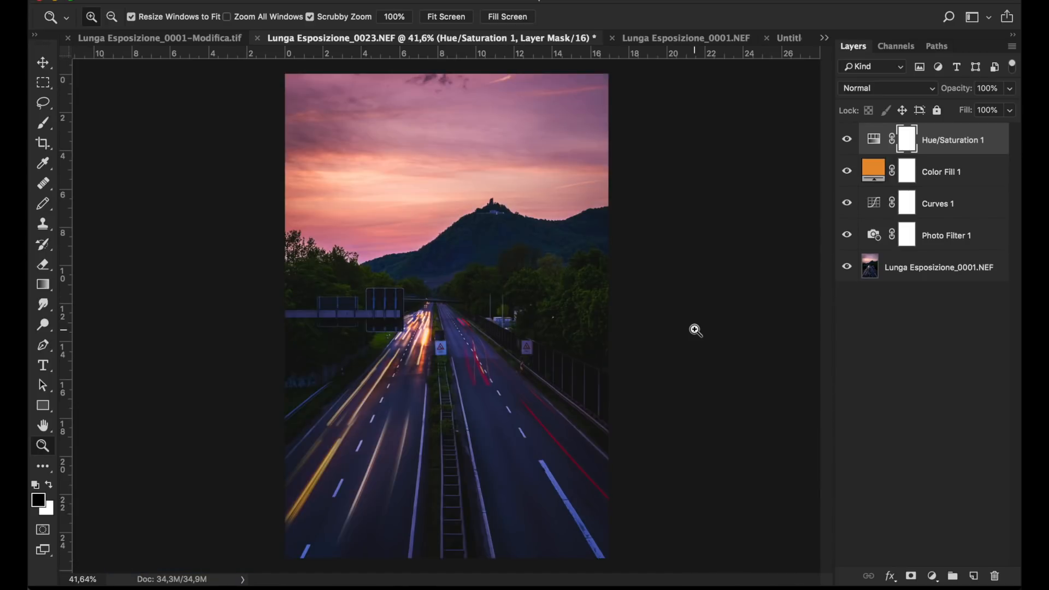